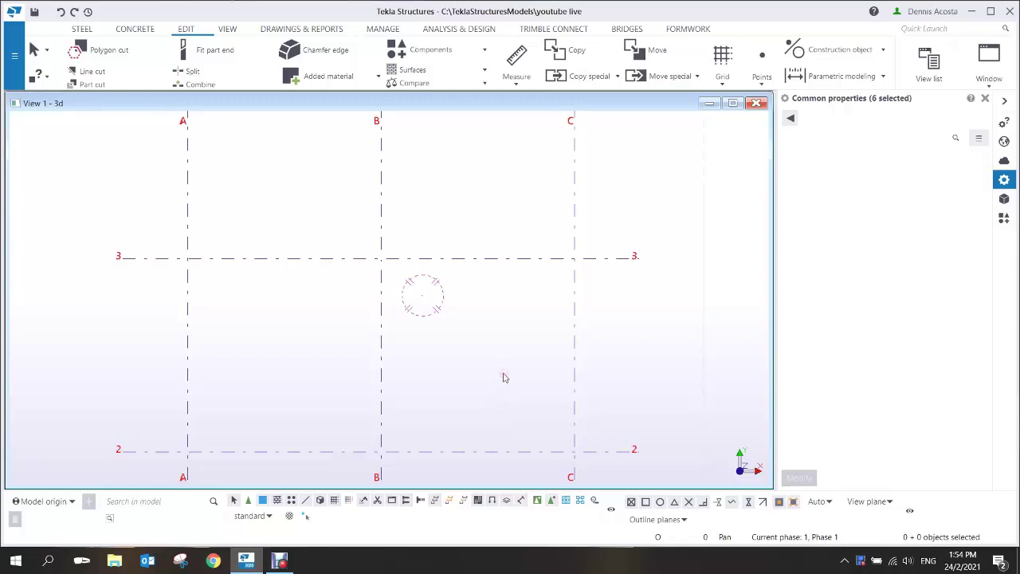
Model an L-shaped concrete polybeam with profile 500*300 through grid intersections A-3, A-4 and B-4.
middle_drag(457, 342, 461, 357)
middle_drag(419, 403, 434, 375)
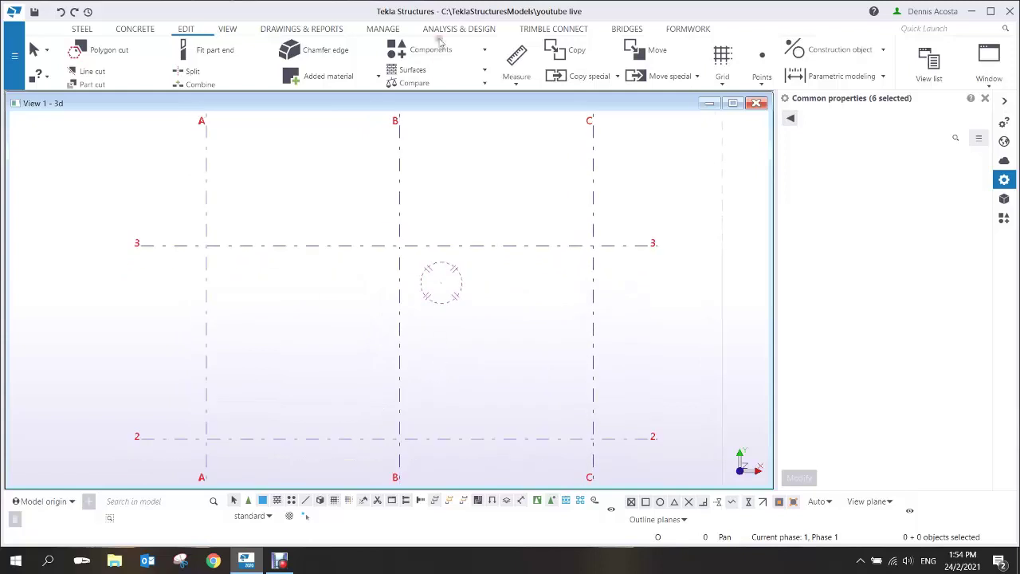
click(135, 29)
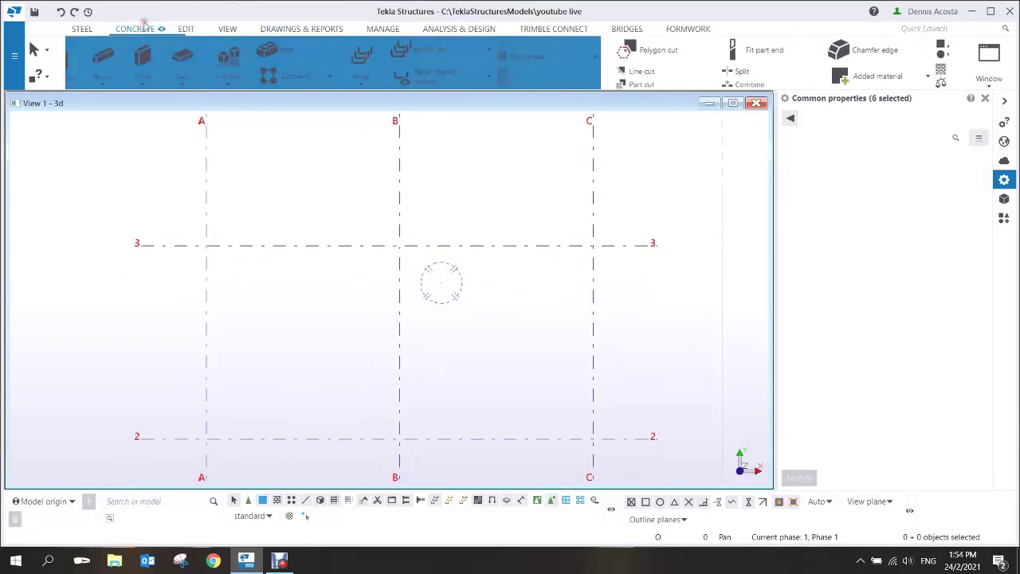
click(468, 216)
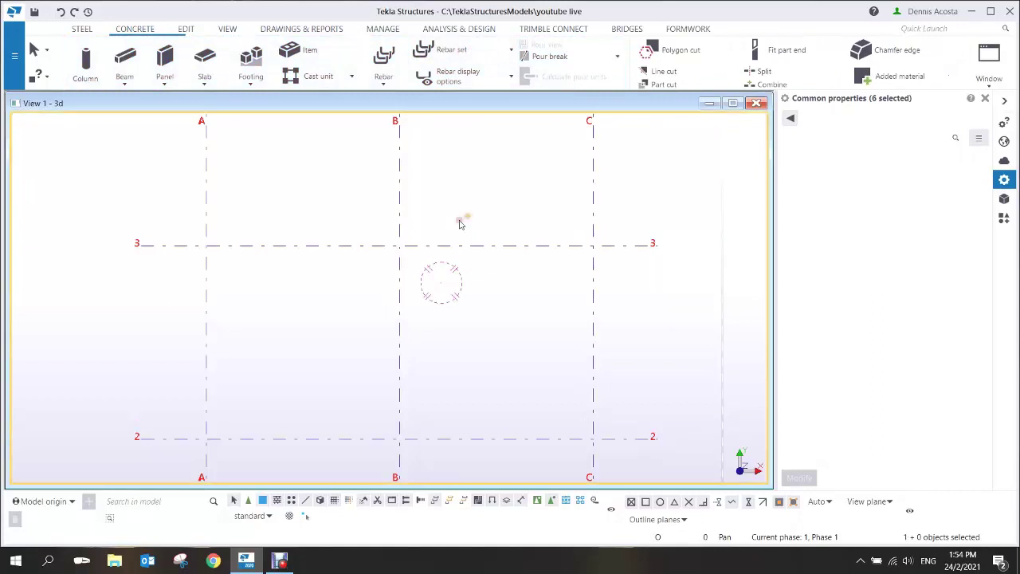
middle_drag(455, 354, 441, 339)
middle_drag(331, 323, 351, 399)
middle_drag(291, 264, 307, 357)
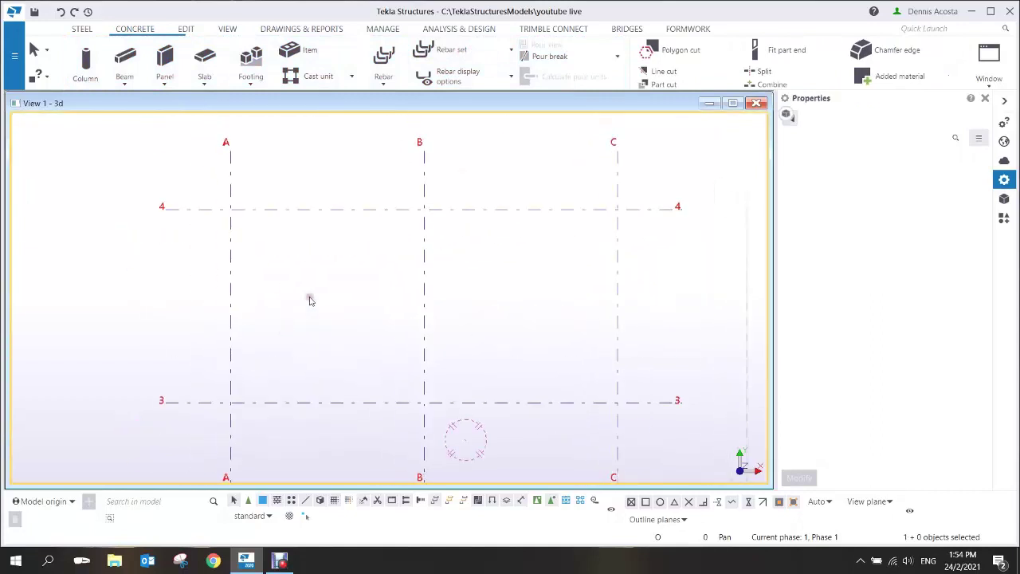
click(133, 84)
click(139, 135)
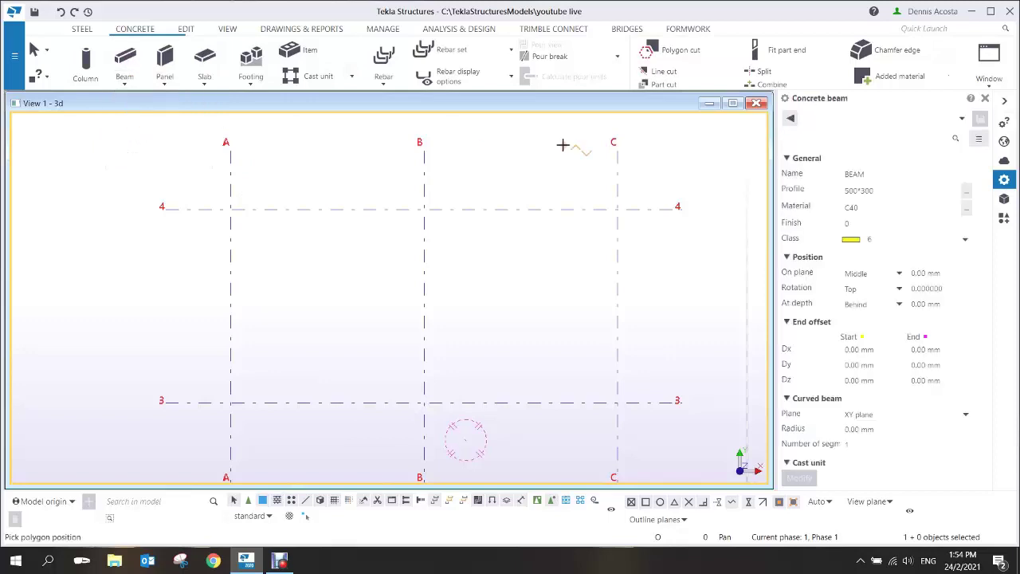
click(230, 402)
click(229, 207)
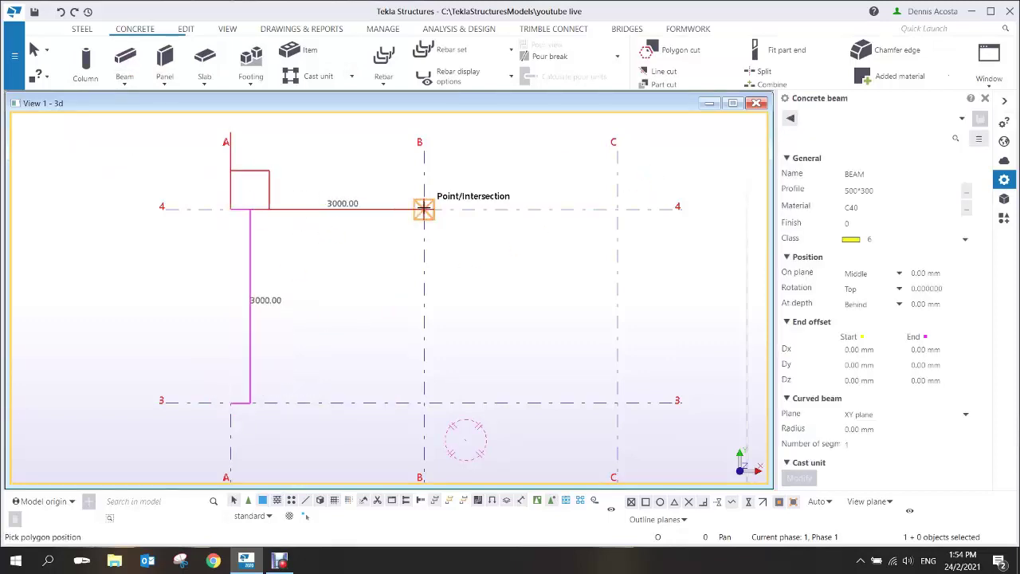
click(423, 208)
middle_click(374, 176)
right_click(311, 164)
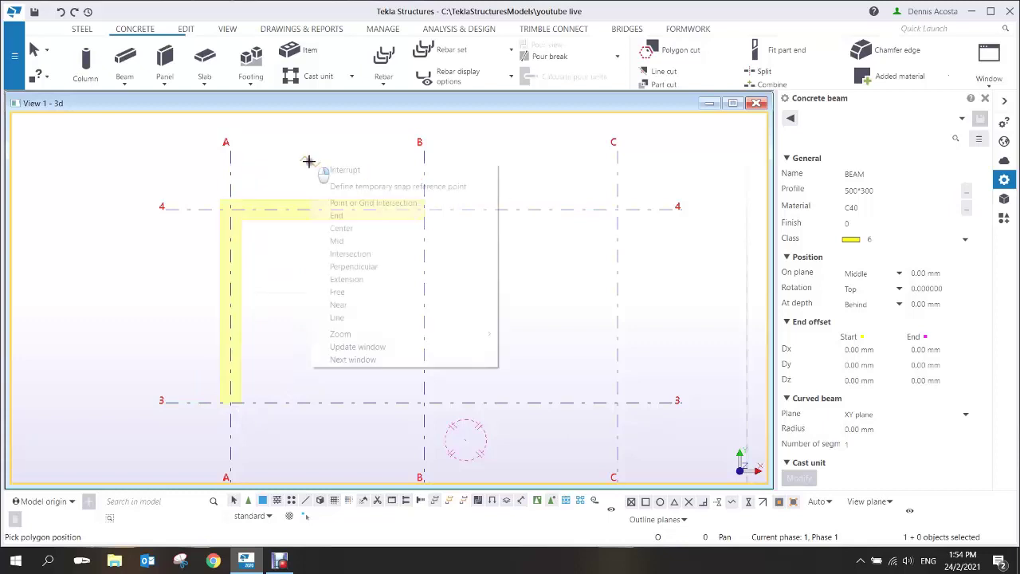
click(329, 169)
Set the corner chamfer of the polybeam's A-4 corner to Arc point so the beam becomes curved.
scroll(270, 215, up, 2)
click(222, 227)
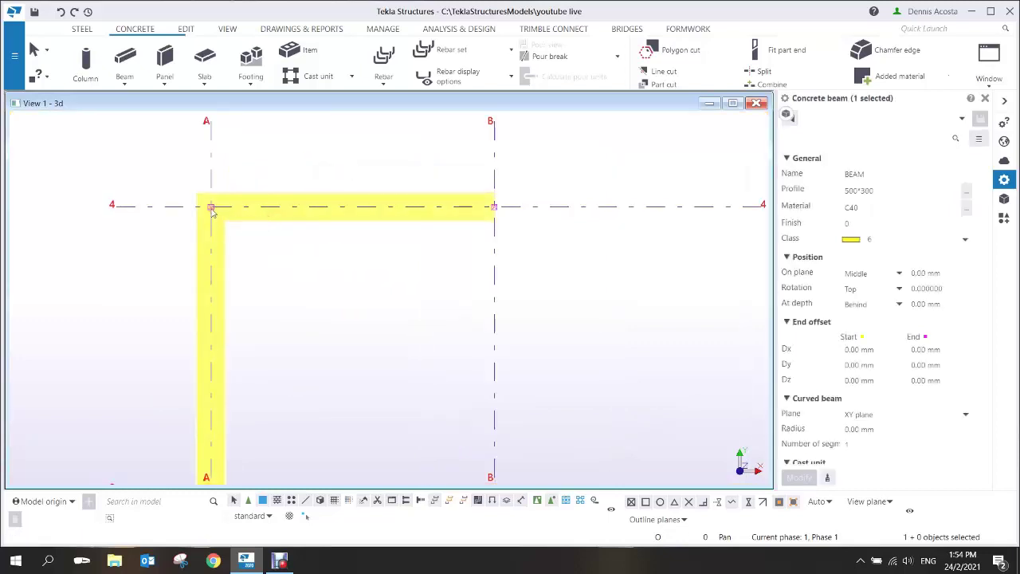
click(211, 208)
click(888, 176)
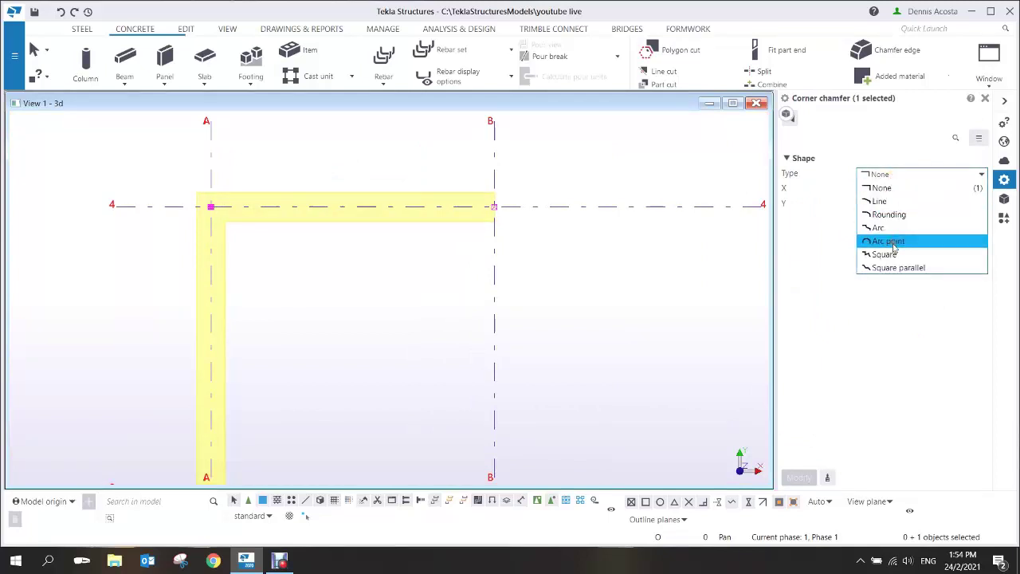
click(893, 241)
click(801, 476)
Create size 12, class 2 U-shaped crossing rebars along the curved beam, picking both sides and the bottom at the A-3 end.
scroll(353, 364, down, 2)
mouse_move(353, 364)
ctrl+middle_down()
mouse_move(294, 235)
mouse_move(311, 267)
mouse_move(314, 343)
mouse_move(251, 277)
mouse_move(393, 313)
mouse_move(398, 417)
mouse_move(326, 337)
mouse_move(412, 326)
mouse_move(433, 341)
mouse_move(417, 348)
mouse_move(426, 369)
mouse_move(435, 321)
mouse_move(383, 406)
mouse_move(361, 363)
ctrl+middle_up()
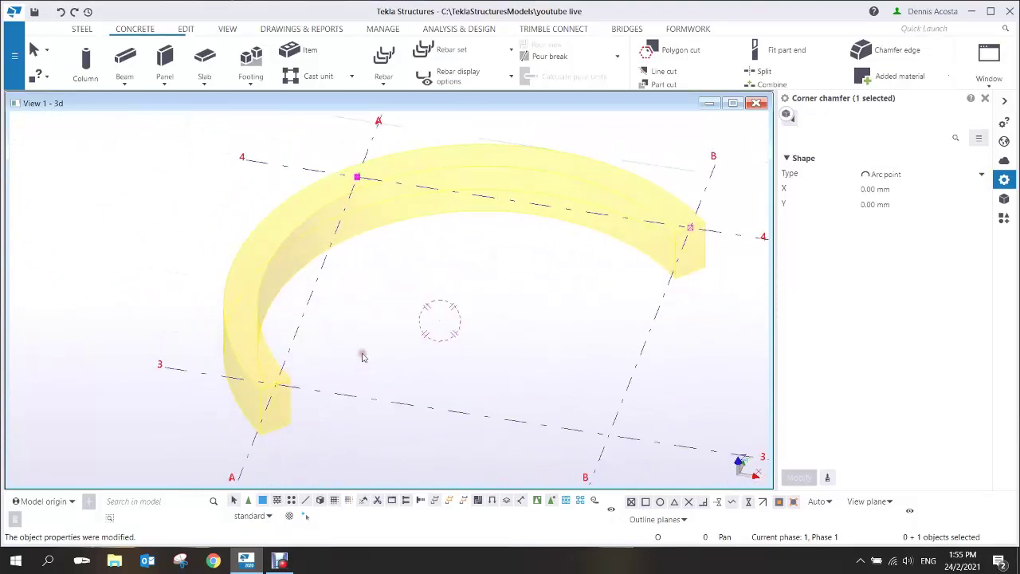
click(510, 52)
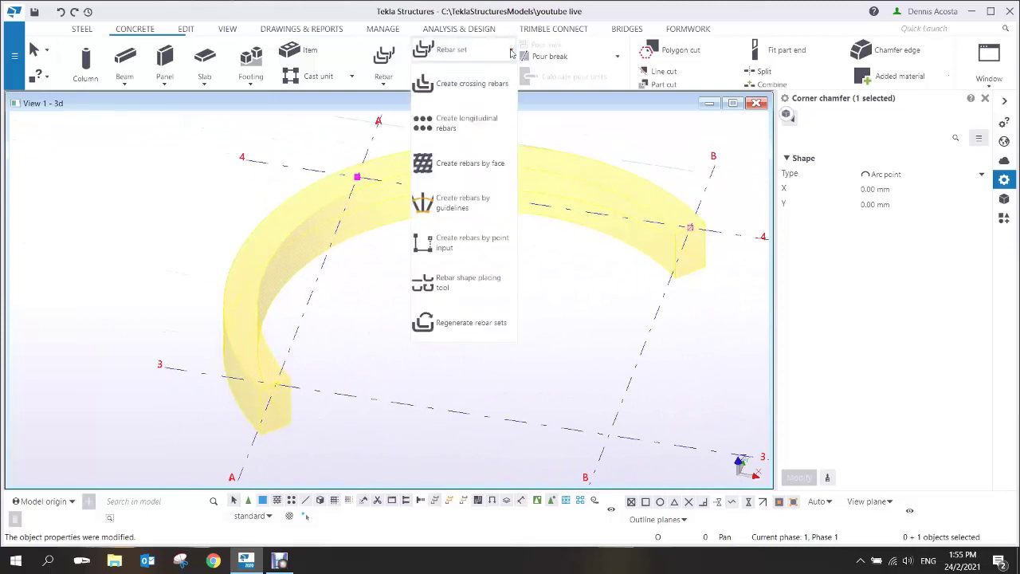
click(481, 87)
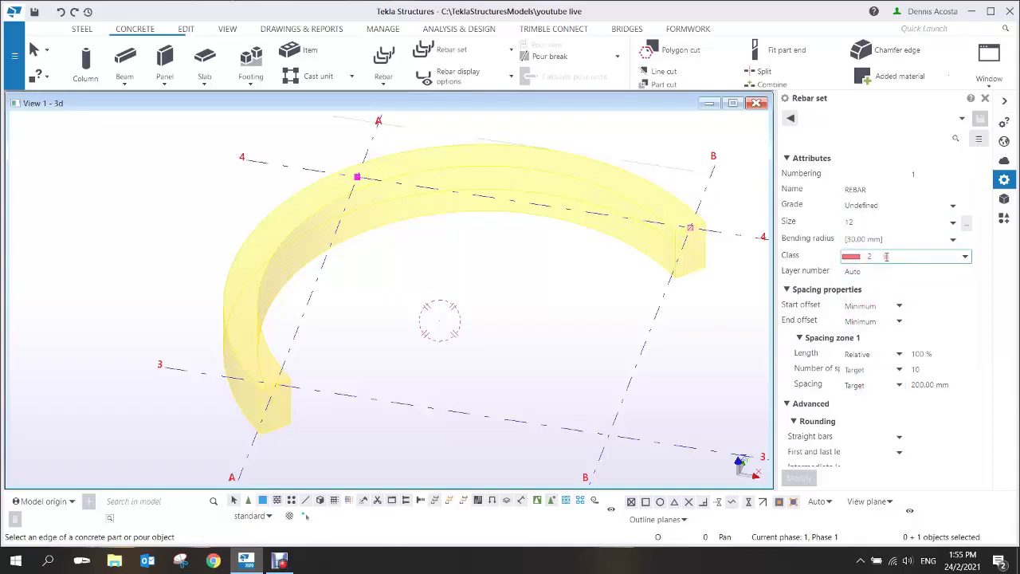
ctrl+middle_drag(339, 374, 230, 361)
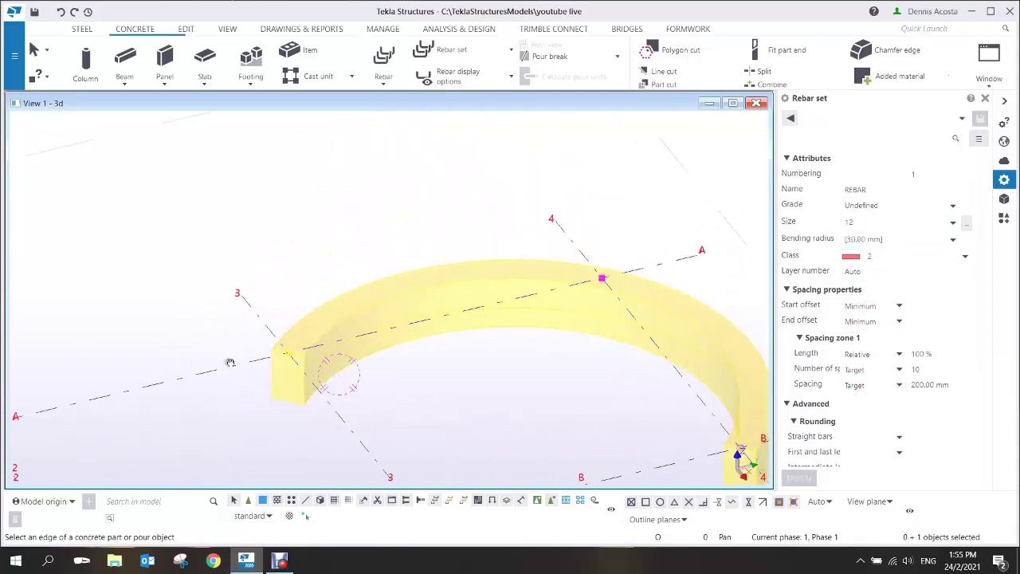
scroll(316, 377, up, 4)
ctrl+middle_drag(326, 396, 326, 329)
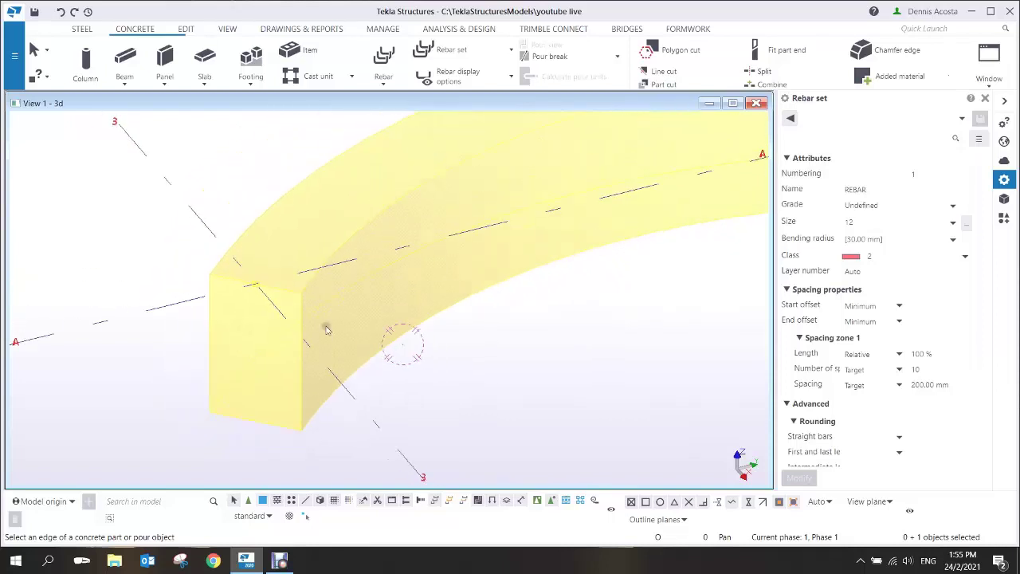
click(313, 284)
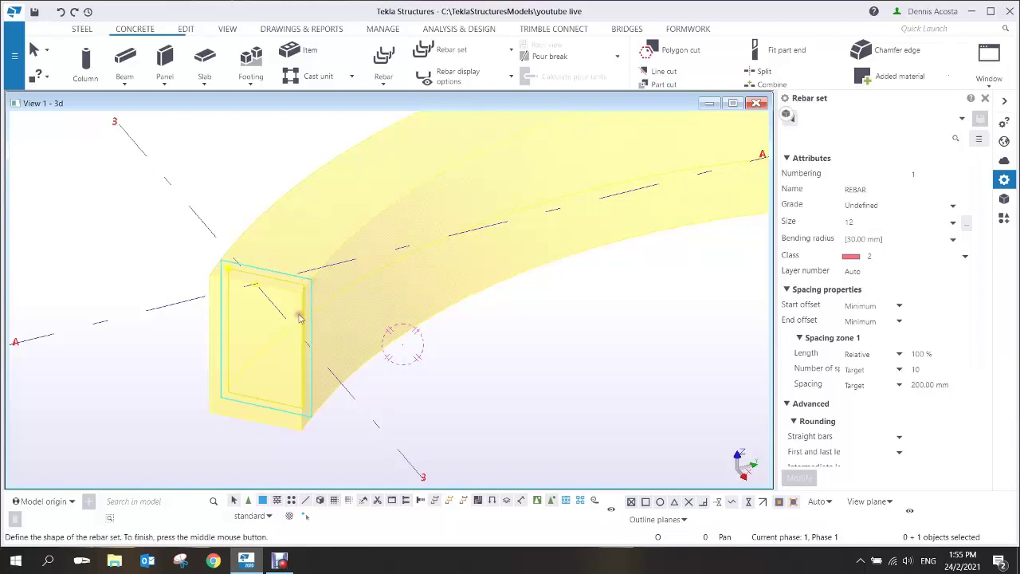
scroll(311, 341, up, 2)
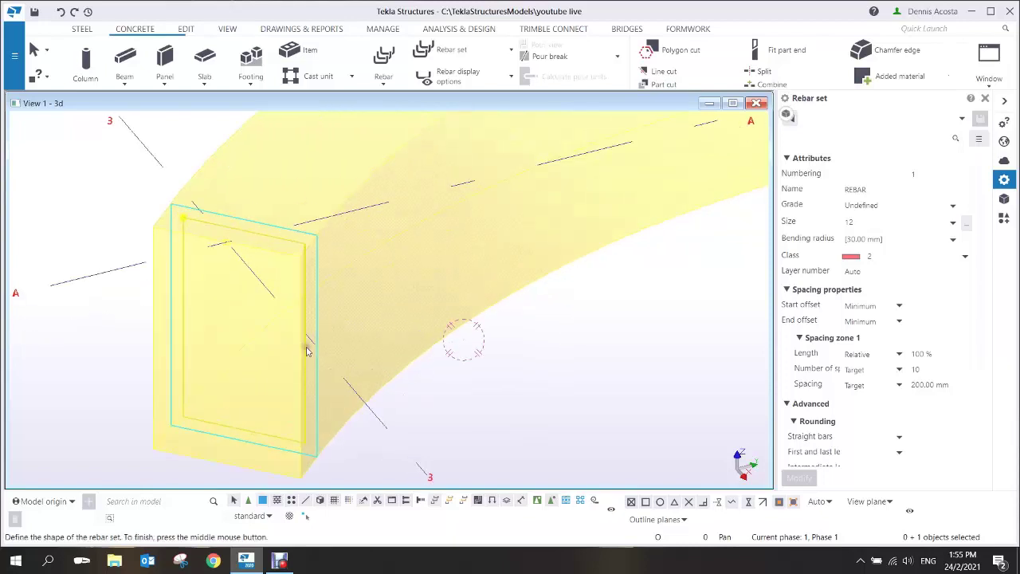
click(307, 347)
click(250, 431)
click(183, 340)
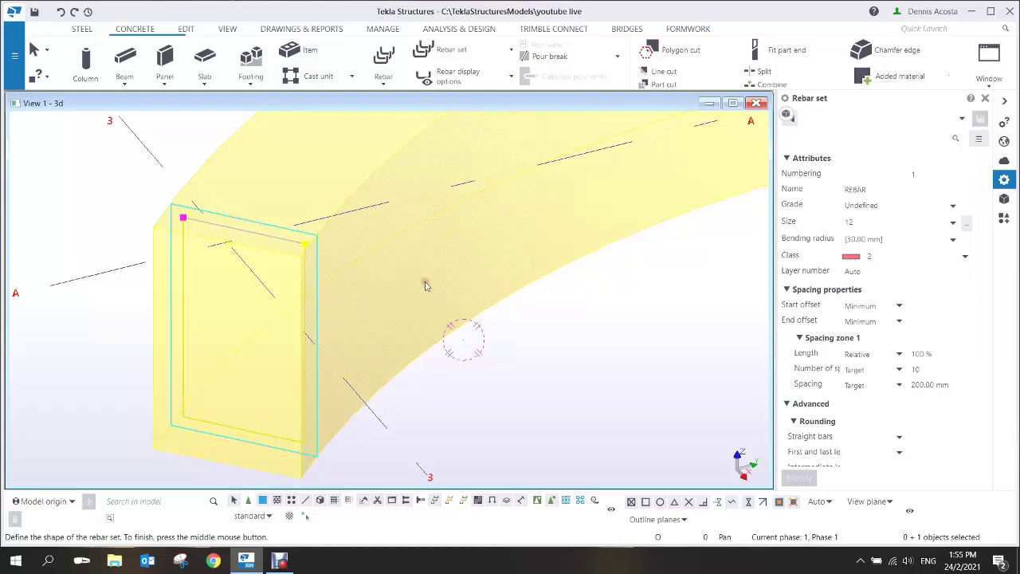
middle_click(525, 356)
Start a longitudinal rebar set for the curved beam and set its class to 4.
scroll(510, 335, down, 8)
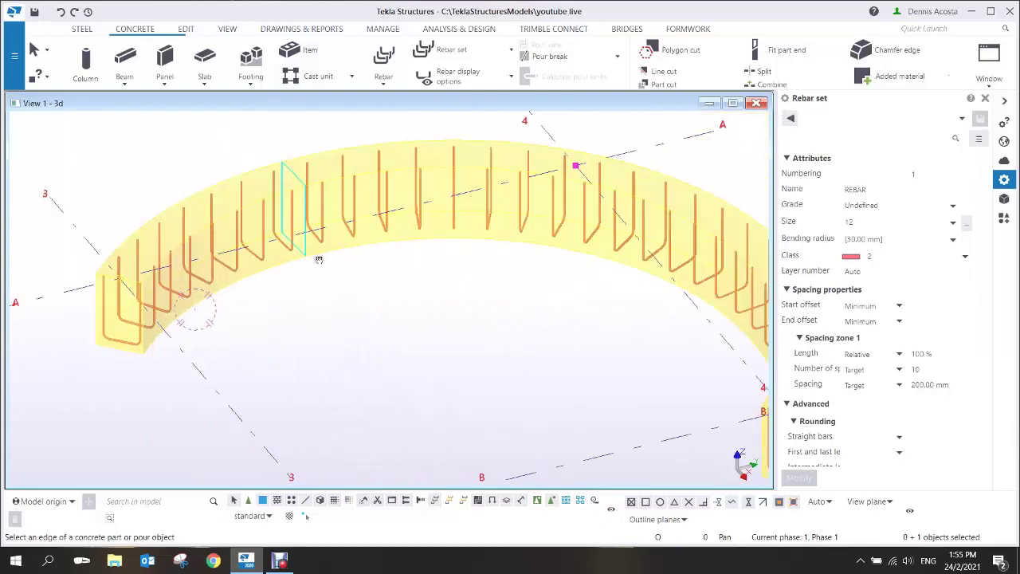
ctrl+middle_drag(462, 260, 454, 224)
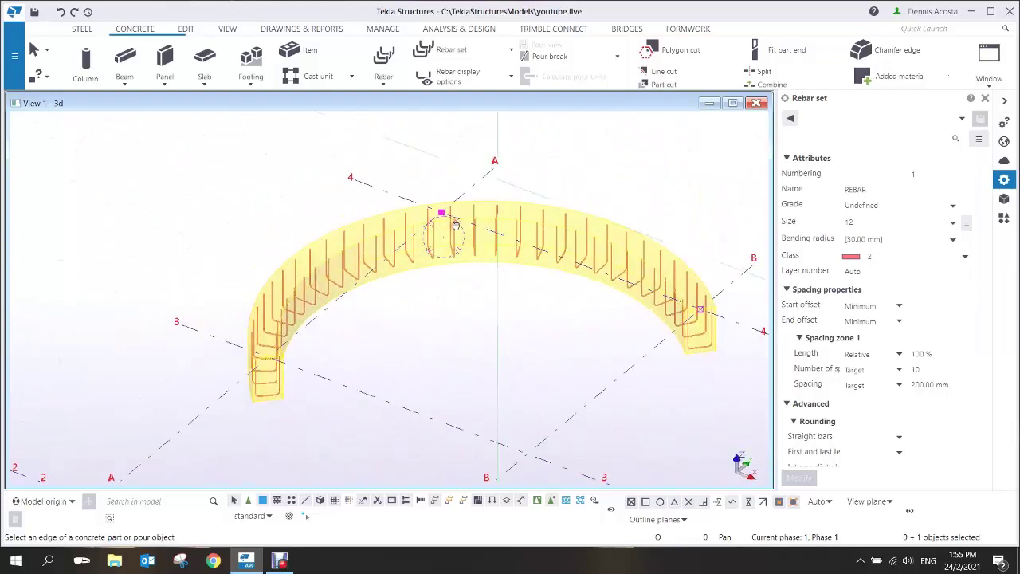
scroll(380, 333, up, 1)
ctrl+middle_drag(380, 335, 364, 311)
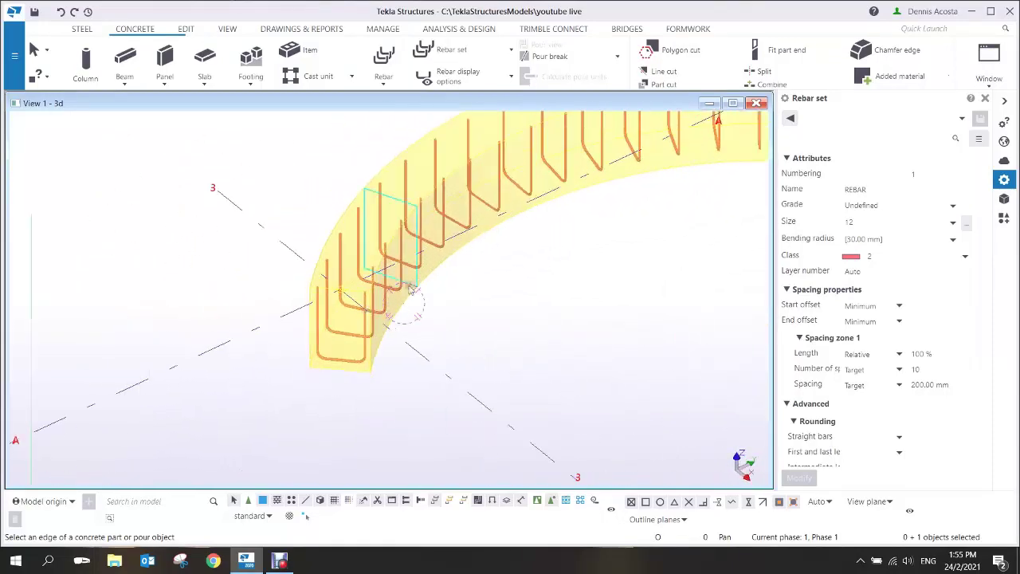
click(511, 50)
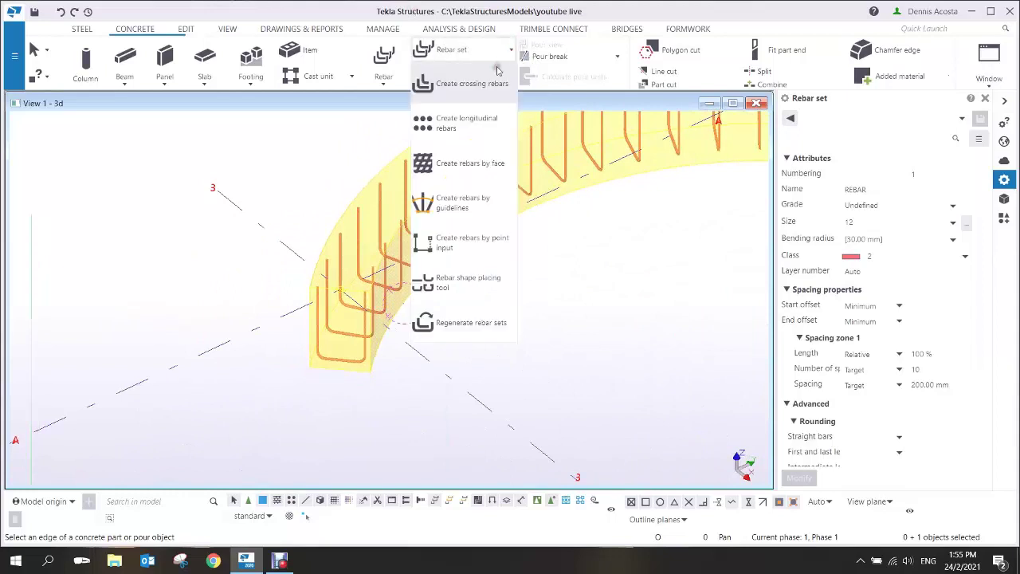
click(450, 126)
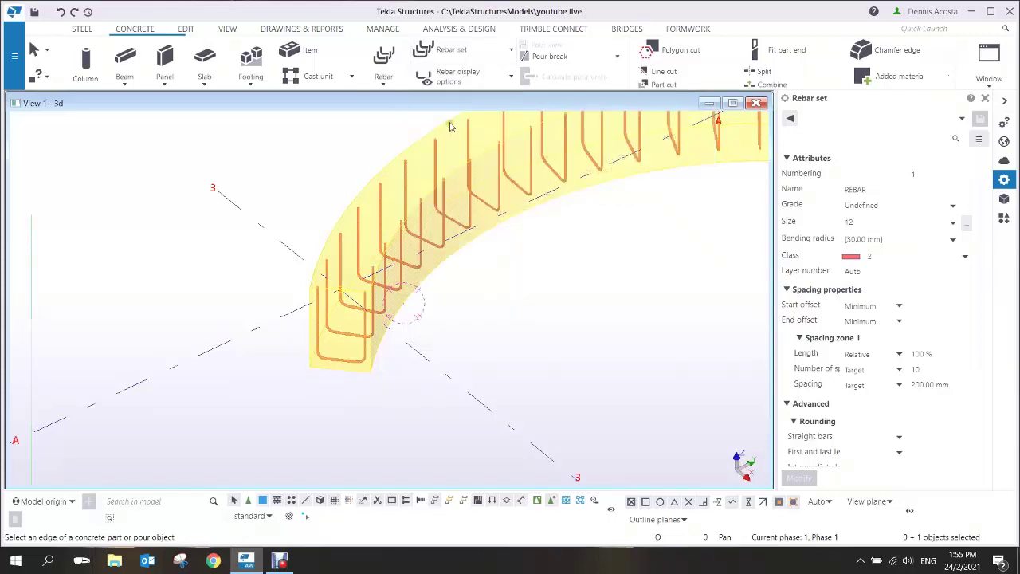
click(964, 257)
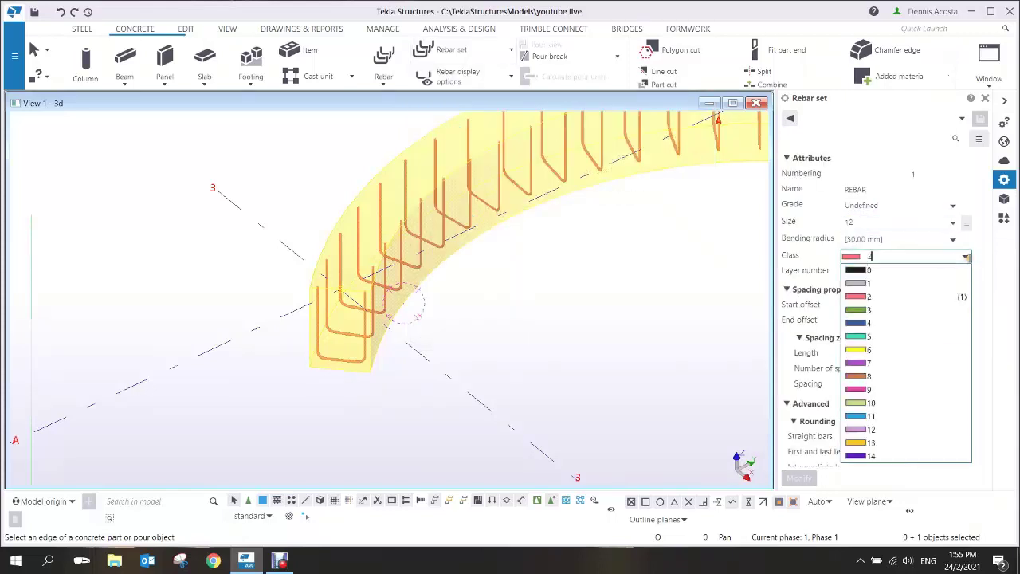
click(857, 338)
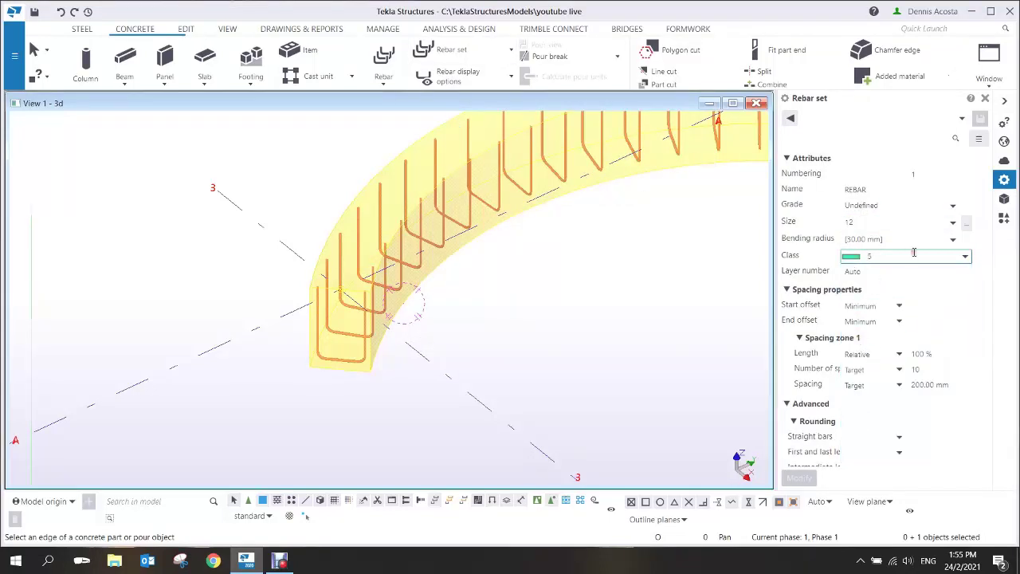
click(965, 256)
click(865, 322)
Place the longitudinal rebars along the curved beam's two side faces and bottom face, picked at its A-3 end.
scroll(435, 314, up, 2)
scroll(435, 315, up, 2)
middle_drag(369, 329, 286, 329)
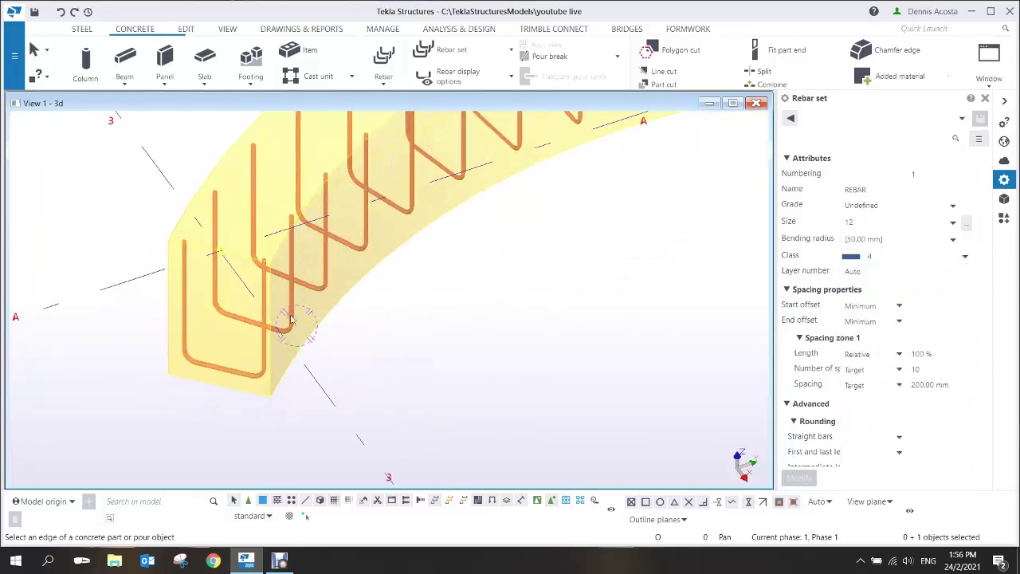
click(296, 359)
scroll(289, 330, up, 2)
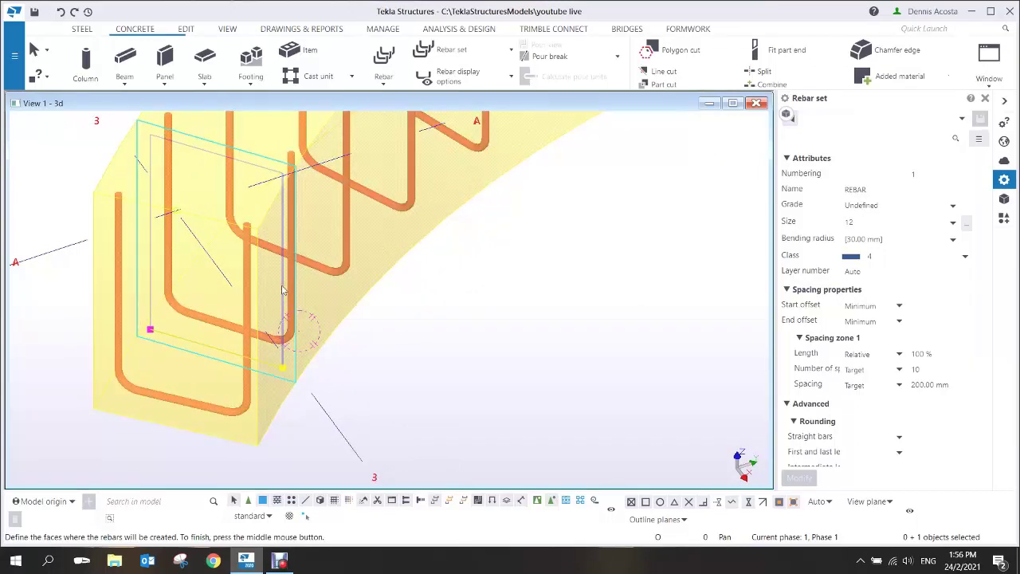
click(283, 290)
click(204, 352)
click(147, 240)
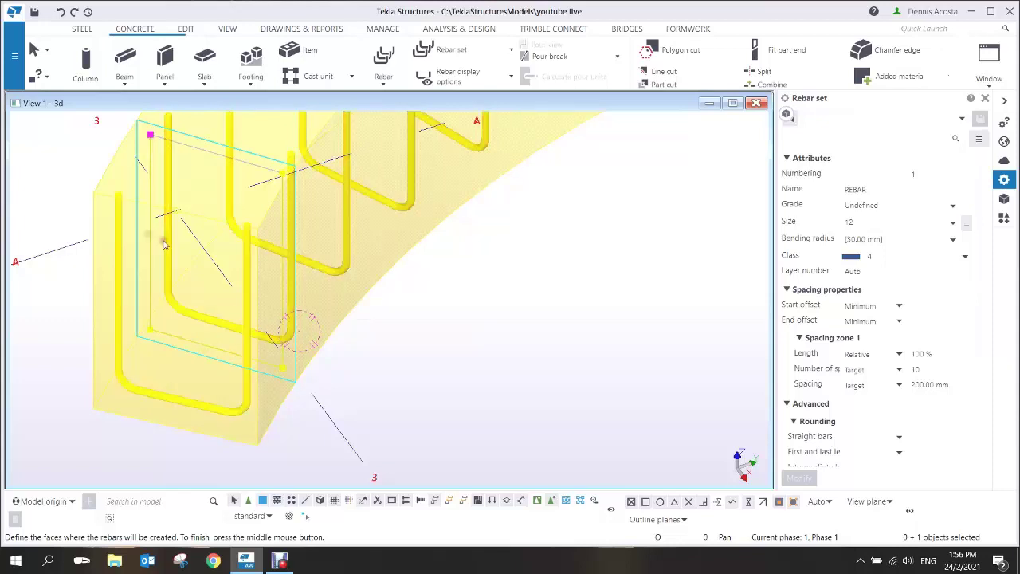
middle_click(438, 306)
scroll(438, 306, down, 1)
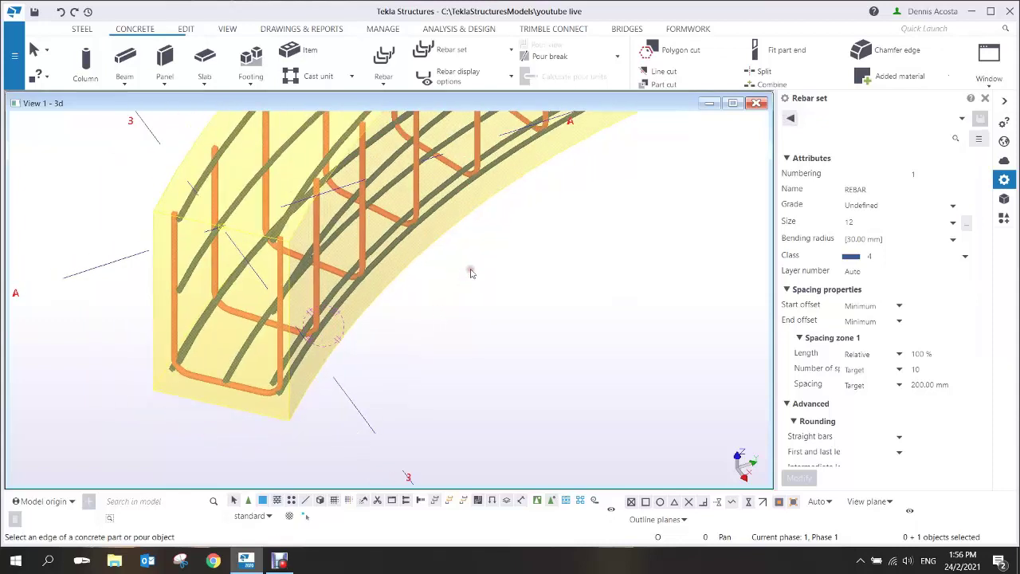
right_click(495, 230)
click(535, 240)
Check the reinforcement along the curved beam and turn on direct modification.
scroll(521, 269, down, 4)
middle_drag(590, 251, 232, 271)
scroll(438, 245, up, 2)
mouse_move(437, 245)
ctrl+middle_down()
mouse_move(435, 334)
mouse_move(449, 245)
ctrl+middle_up()
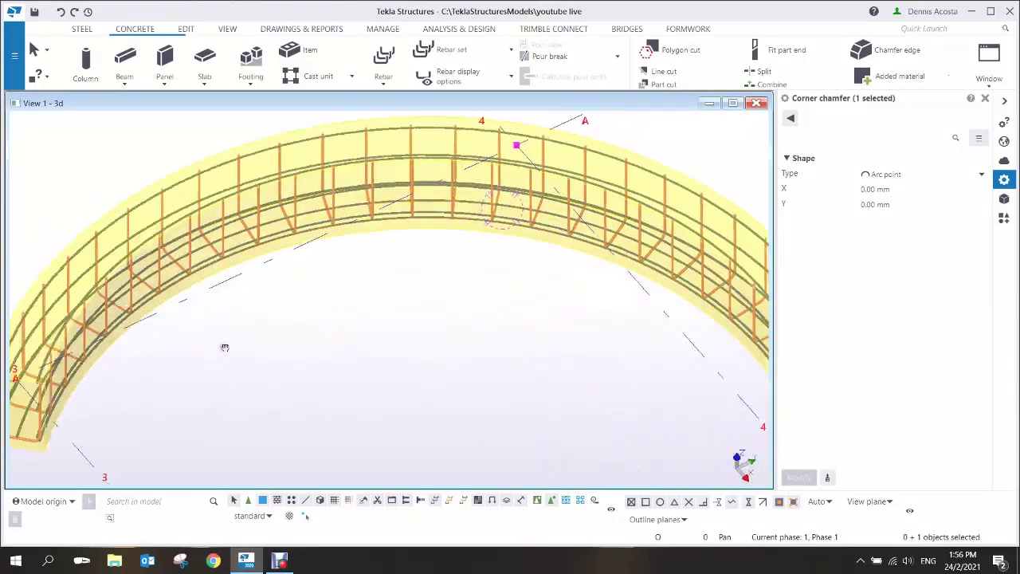
middle_drag(212, 357, 589, 227)
scroll(379, 319, up, 2)
scroll(376, 335, up, 2)
ctrl+middle_drag(375, 337, 375, 302)
middle_drag(377, 438, 401, 481)
scroll(398, 294, up, 4)
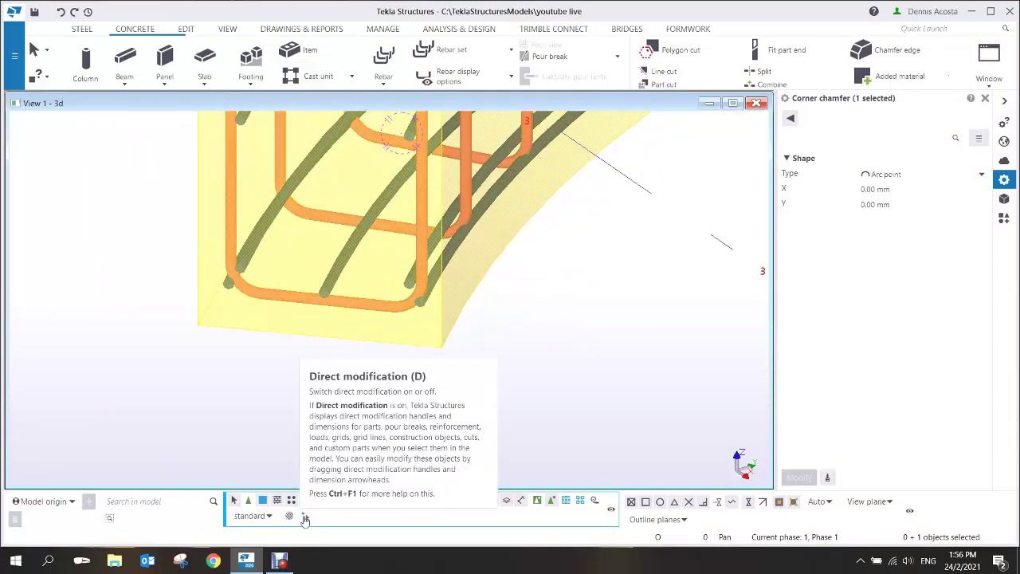
click(305, 517)
Move the bottom-face longitudinal rebars to the outermost layer, outside the U-shaped crossing rebars.
middle_drag(454, 266, 428, 319)
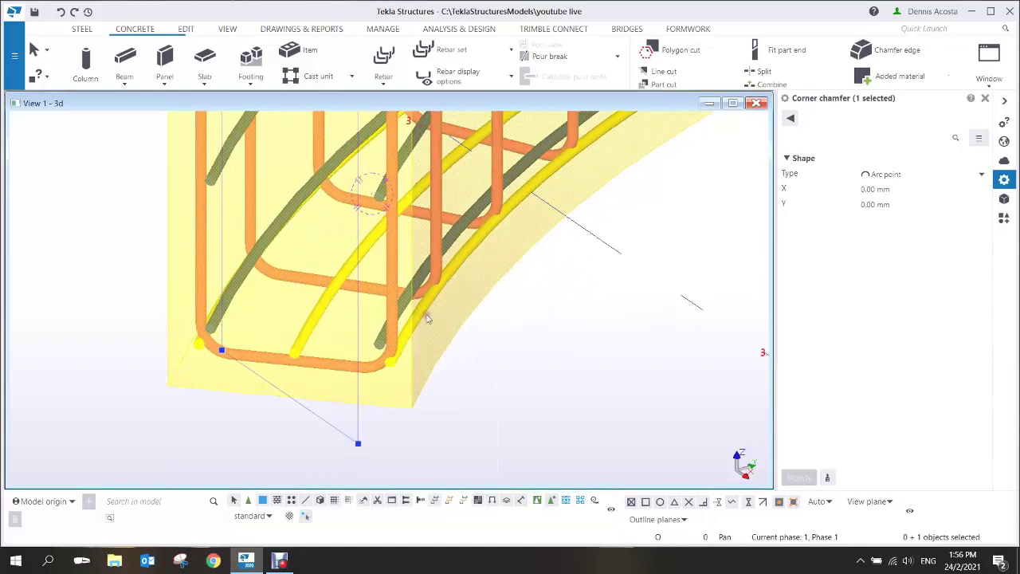
click(423, 318)
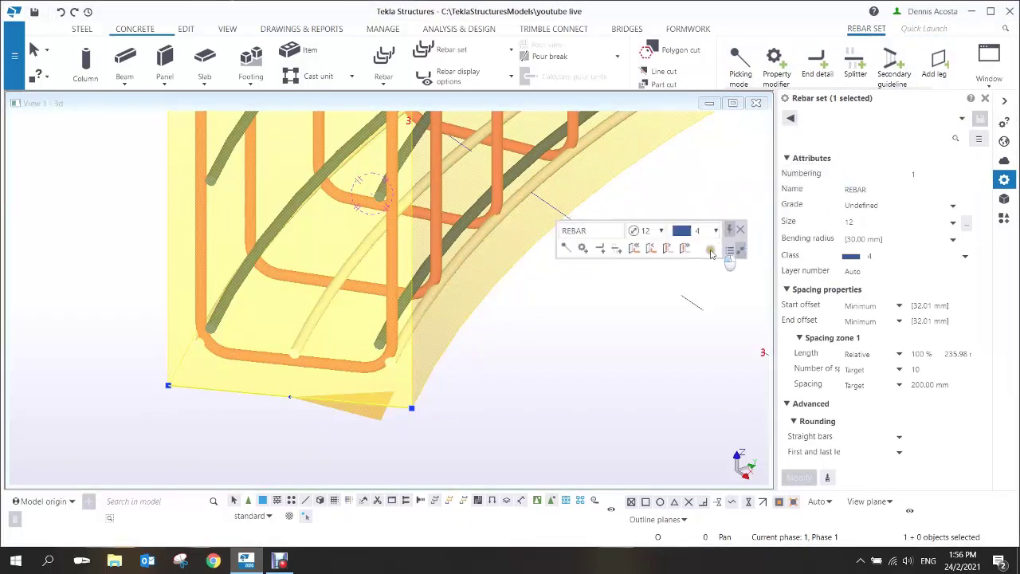
drag(716, 249, 667, 275)
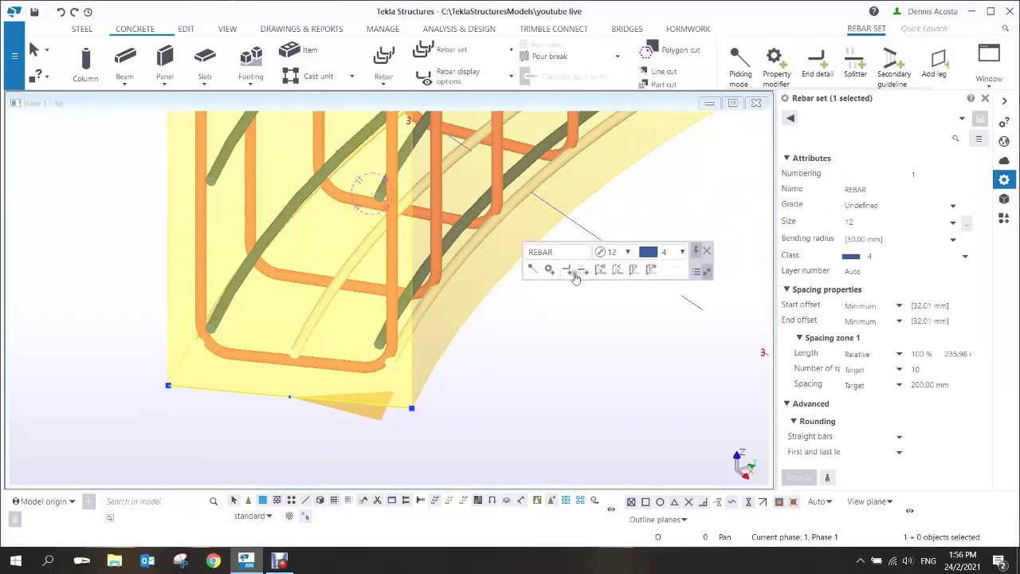
click(621, 270)
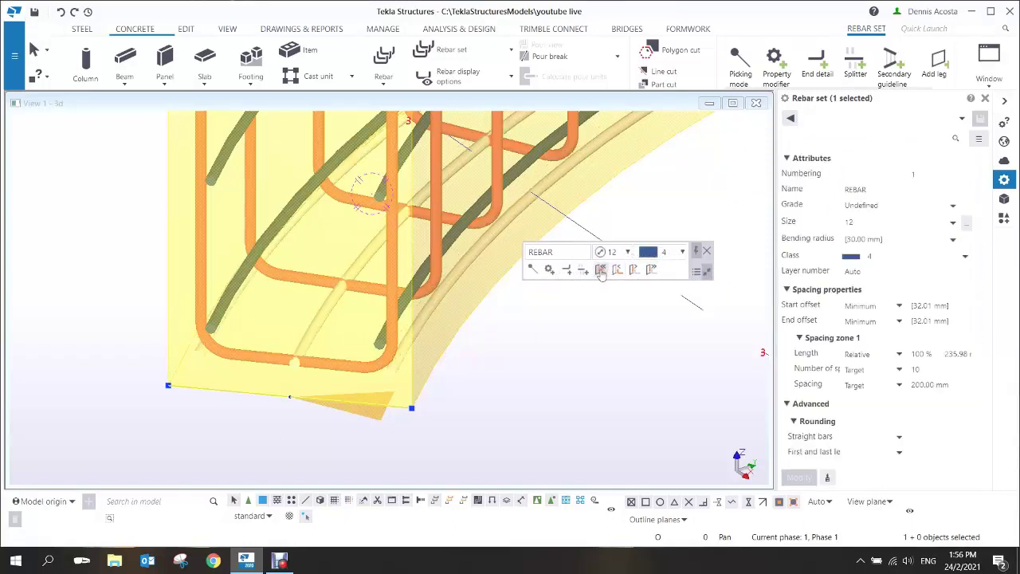
click(601, 272)
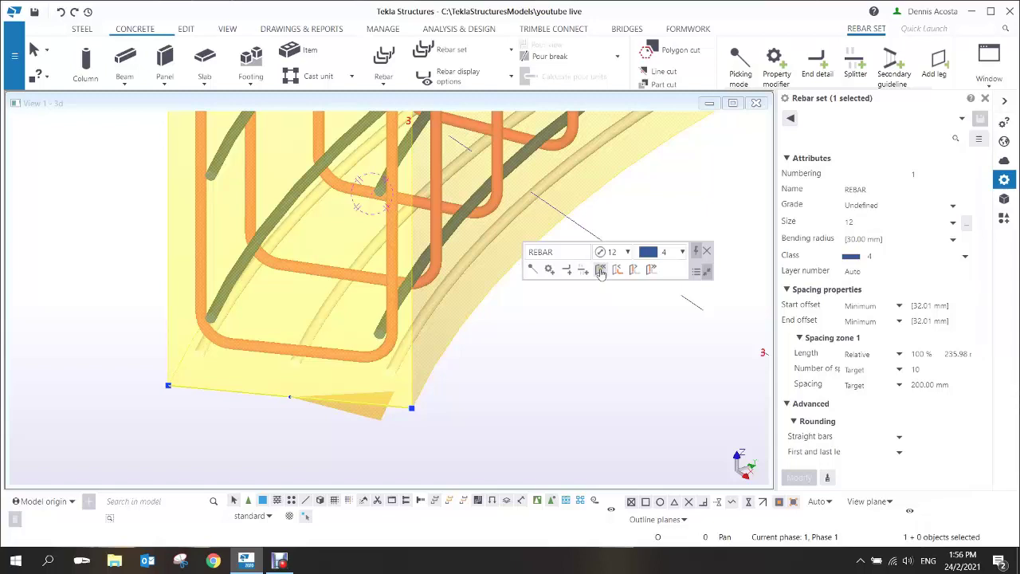
Move the bottom-face longitudinal rebars inward to the innermost layer, inside the U-shaped crossing rebars, and end the rebar set editing.
click(635, 271)
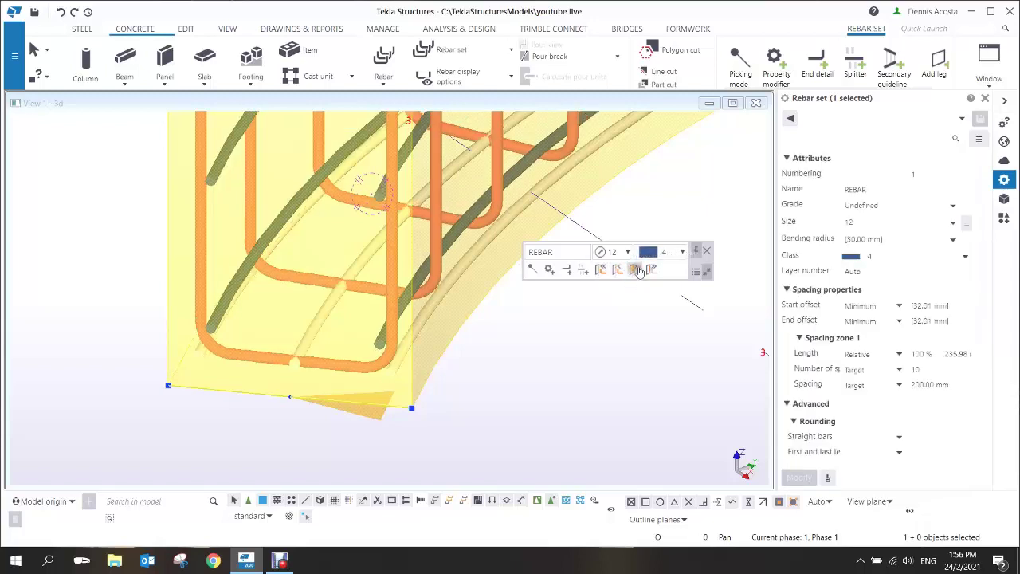
click(651, 270)
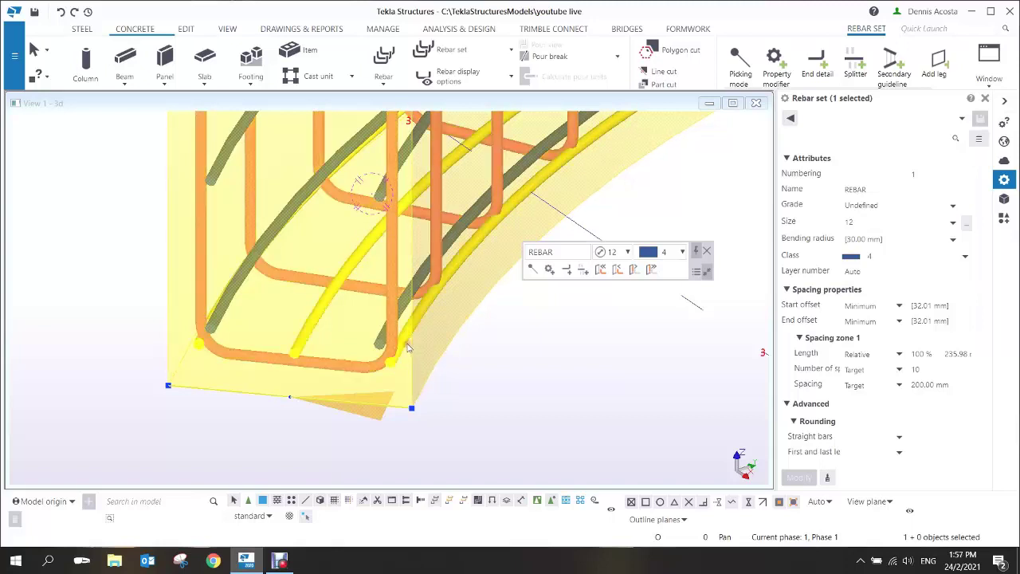
scroll(408, 347, down, 4)
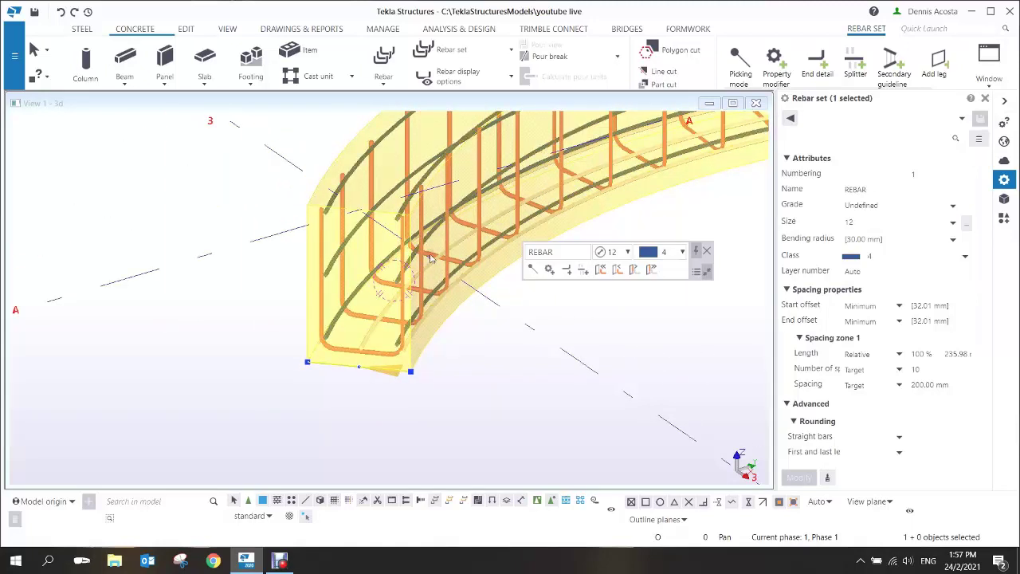
scroll(404, 253, up, 1)
scroll(404, 253, up, 2)
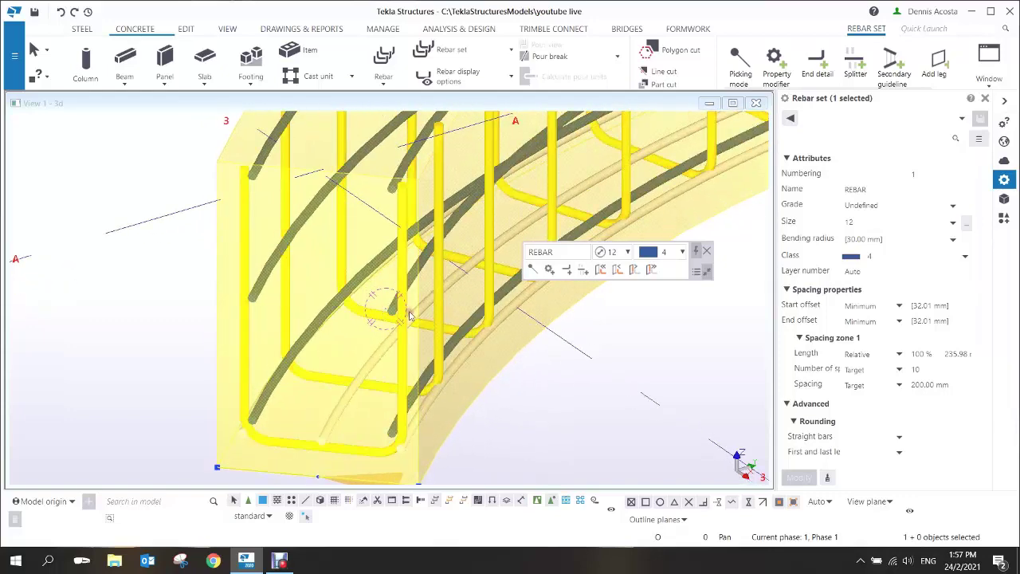
click(706, 252)
scroll(614, 327, down, 4)
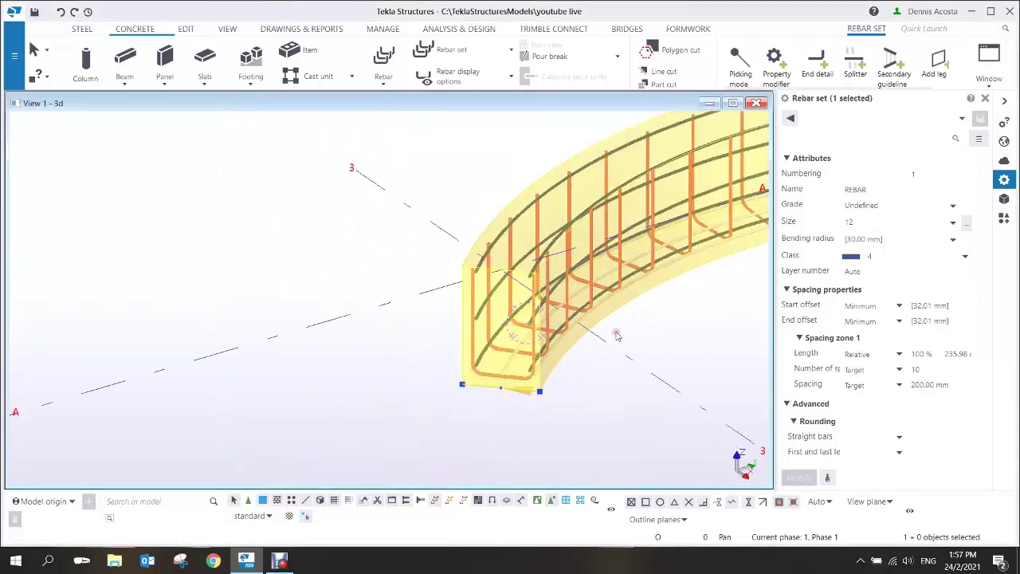
middle_drag(666, 306, 399, 333)
scroll(398, 332, down, 5)
middle_drag(588, 309, 472, 294)
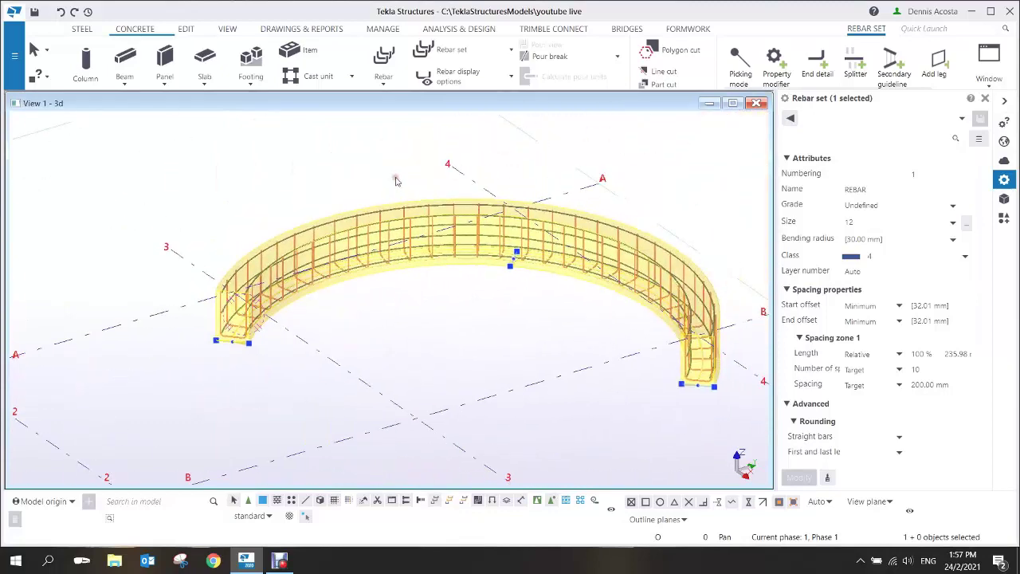
right_click(396, 180)
click(418, 189)
Model an L-shaped concrete polybeam from grid intersection B-2 through B-3 to C-3.
ctrl+middle_drag(418, 192, 437, 298)
scroll(549, 368, down, 2)
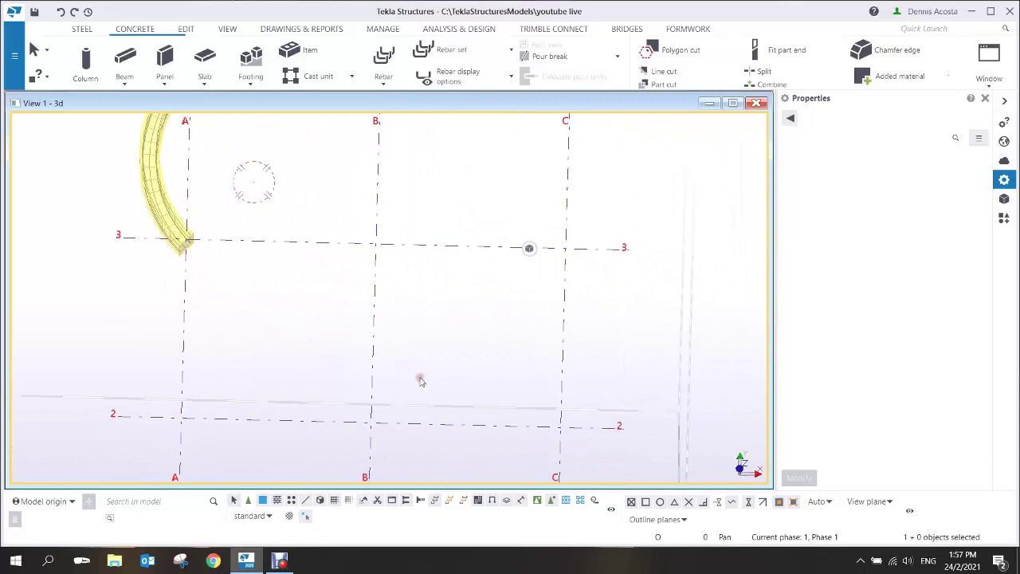
scroll(421, 380, down, 3)
scroll(455, 334, up, 3)
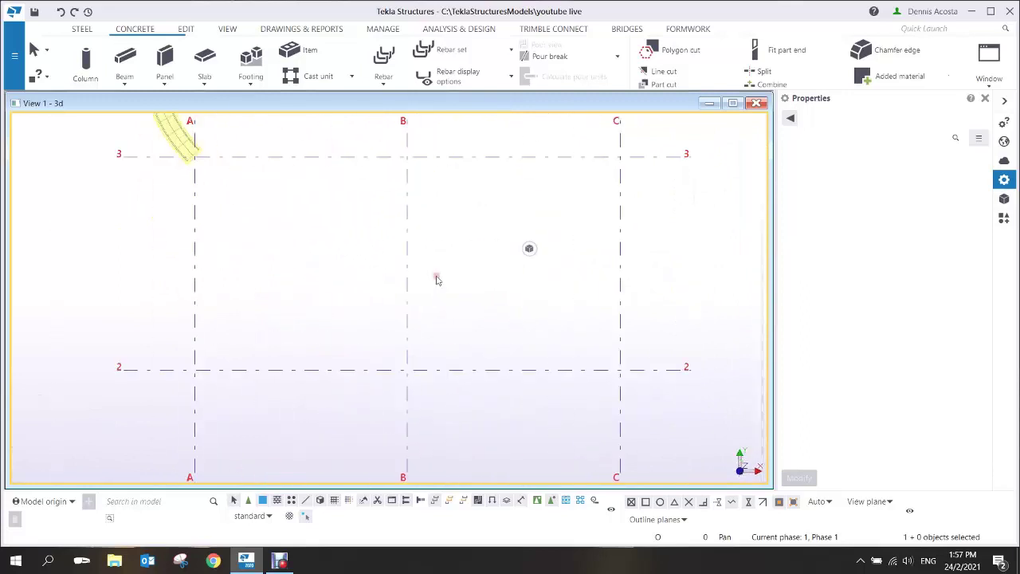
middle_drag(437, 279, 358, 317)
middle_drag(351, 204, 336, 296)
scroll(319, 292, down, 2)
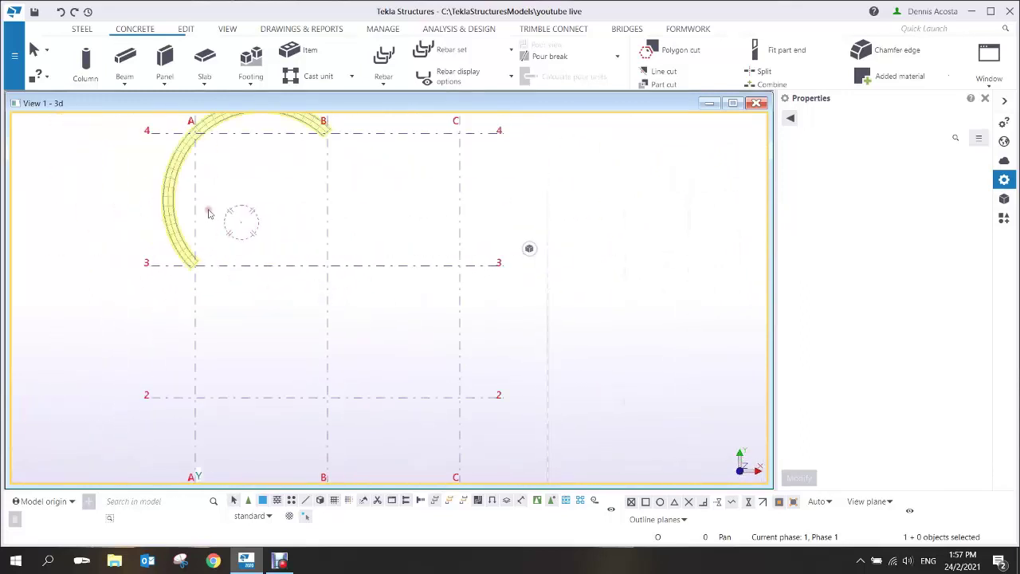
scroll(367, 339, up, 4)
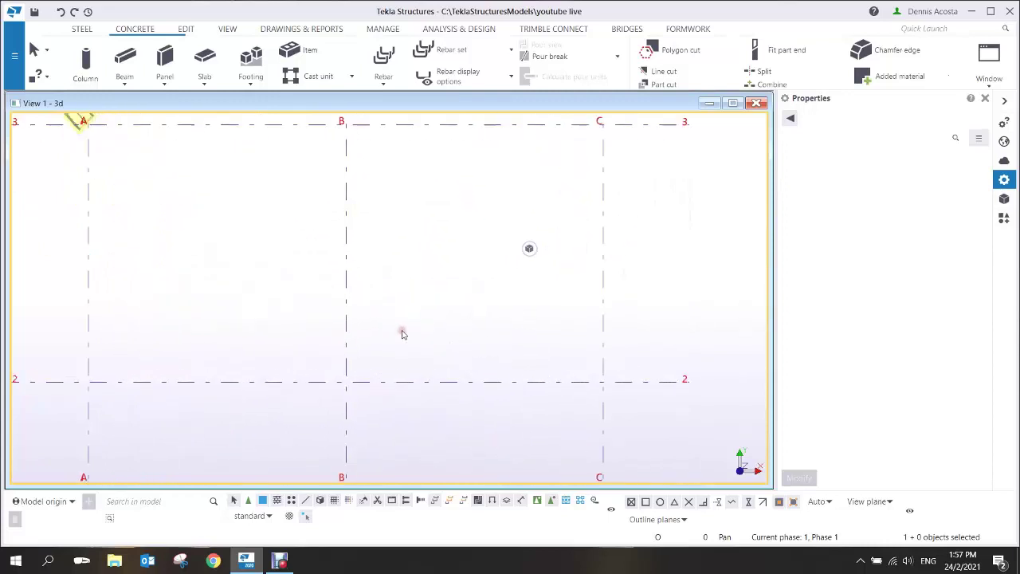
middle_drag(389, 224, 392, 265)
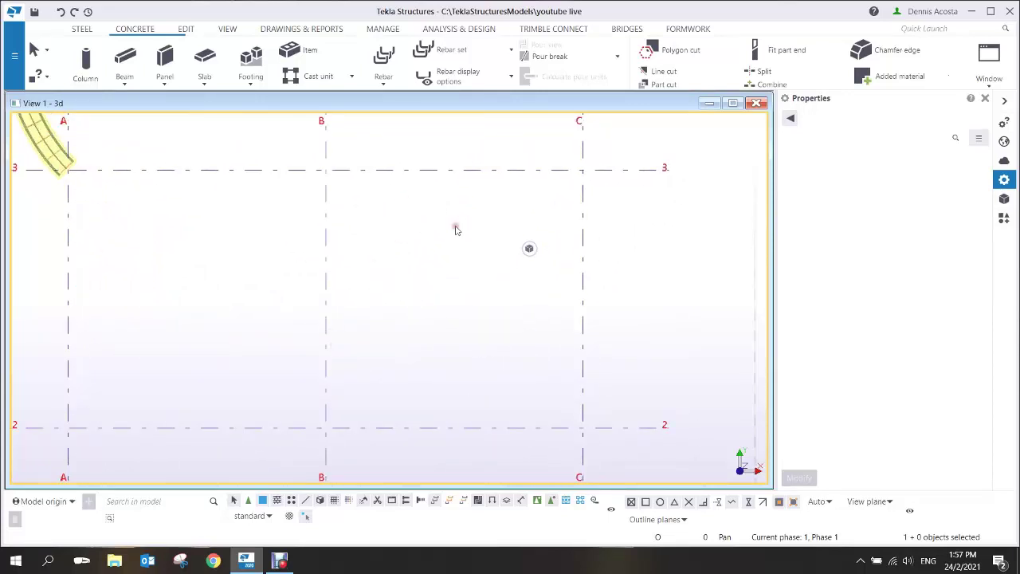
click(129, 84)
click(146, 132)
click(325, 426)
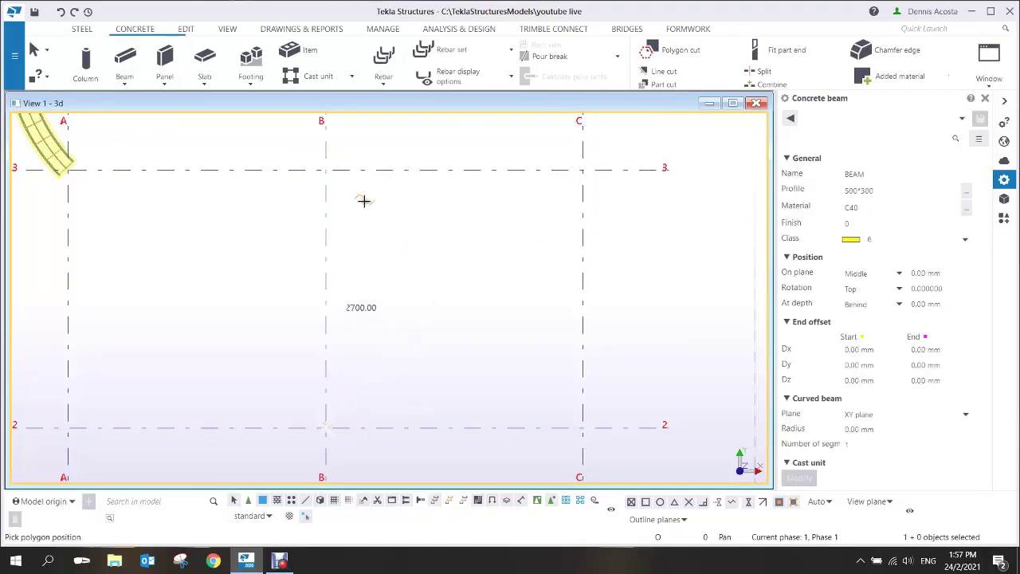
click(325, 168)
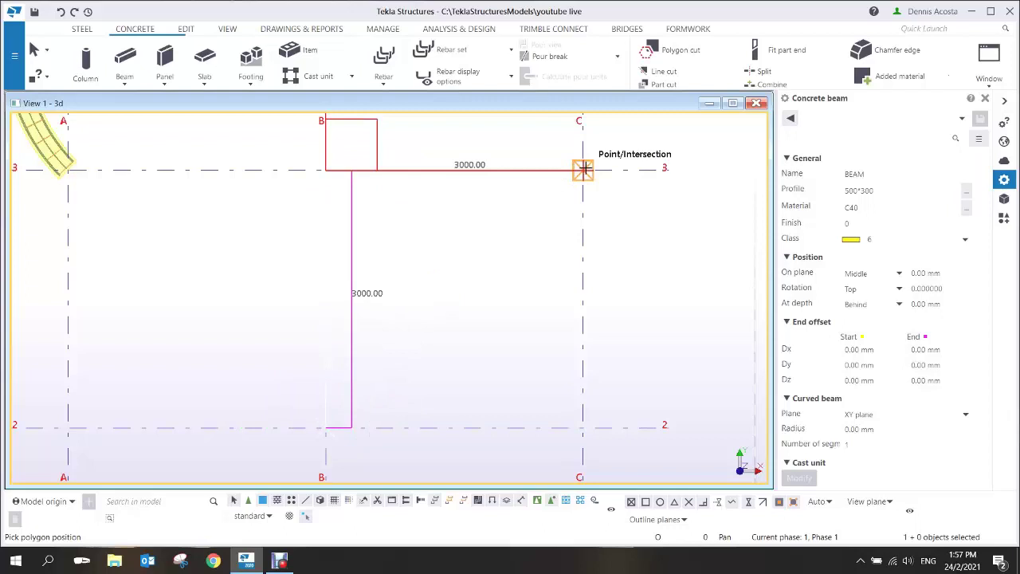
click(582, 169)
middle_click(430, 142)
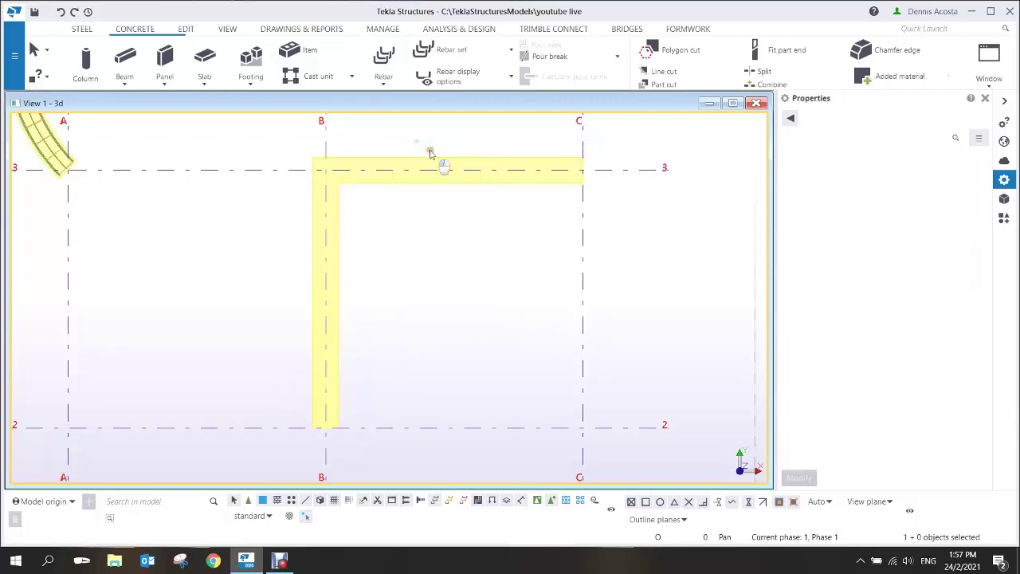
Round the polybeam's corner at B-3 with a Rounding chamfer of radius 1500 mm.
click(325, 171)
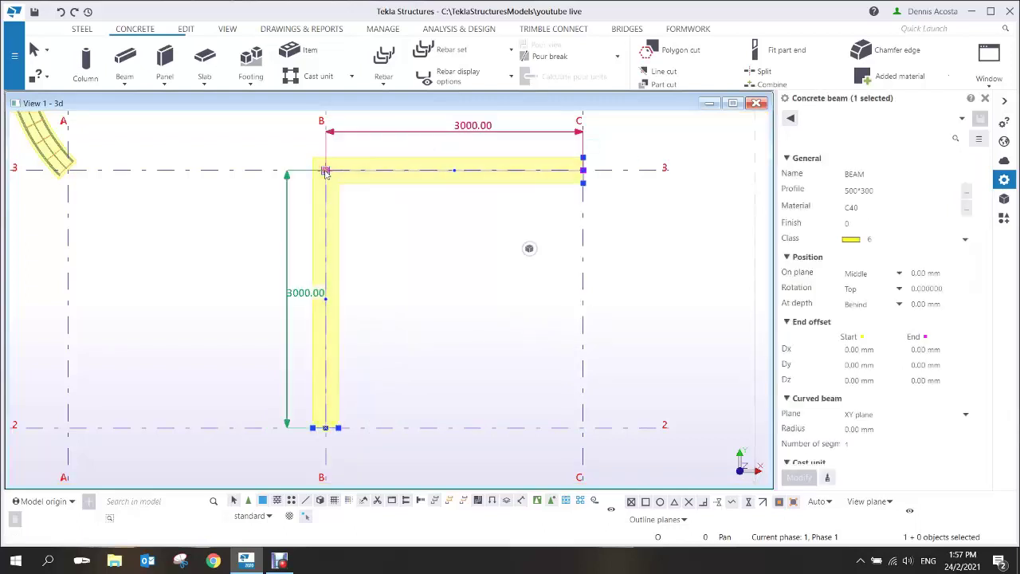
click(325, 171)
click(882, 176)
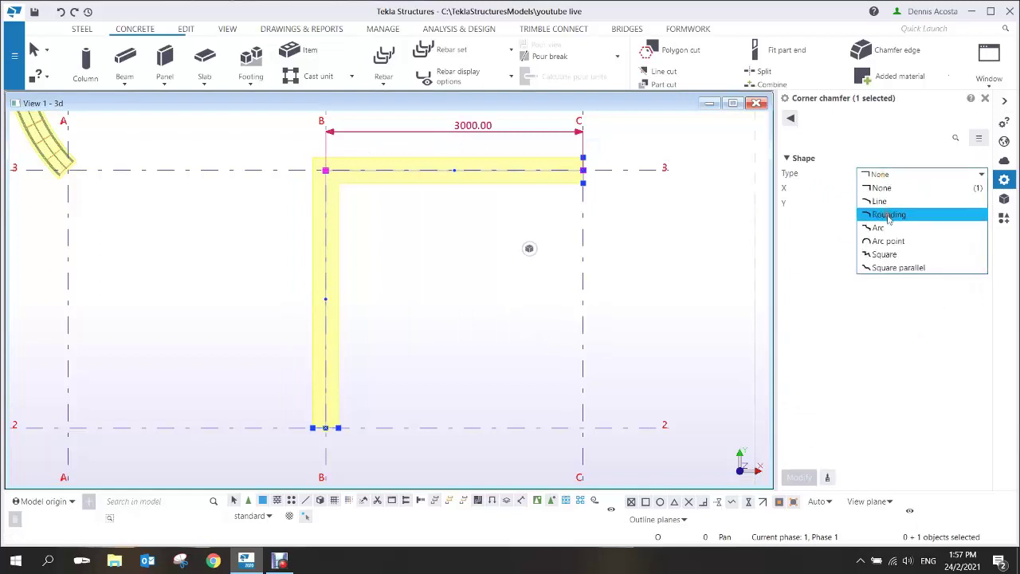
click(884, 210)
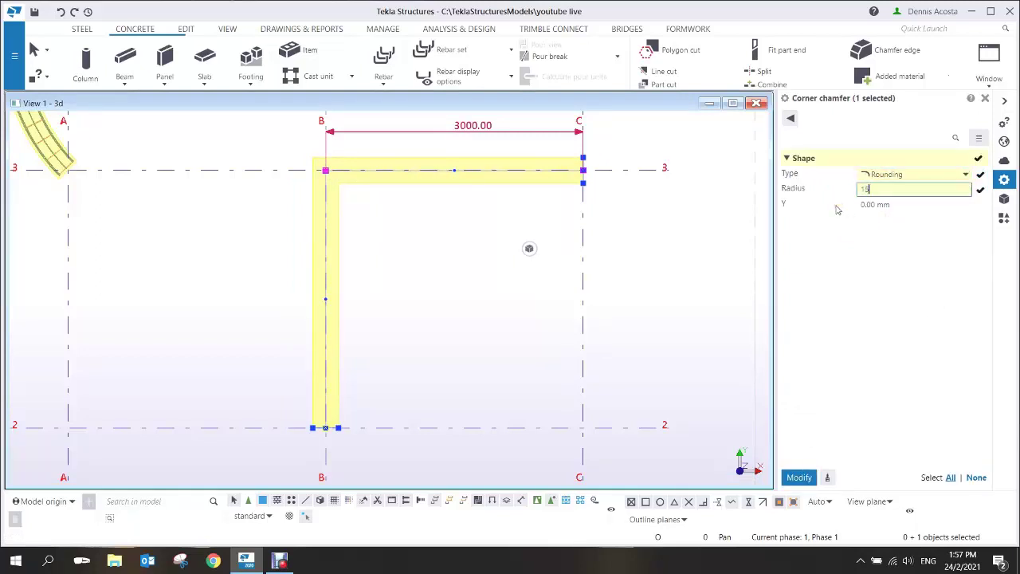
key(Return)
right_click(267, 177)
click(292, 184)
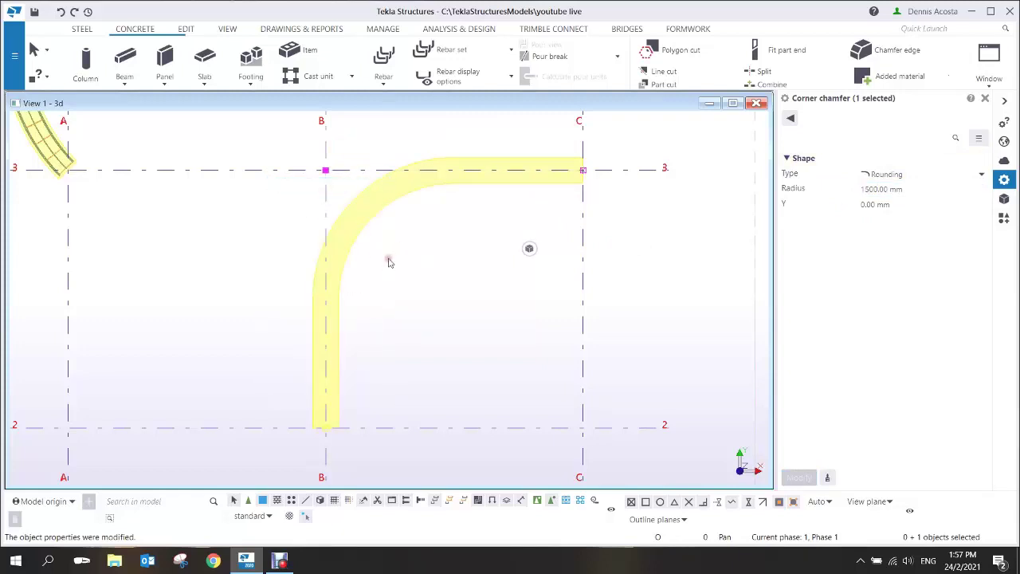
Turn off direct modification and place points on the polybeam's centreline at both ends of the rounded corner.
click(357, 248)
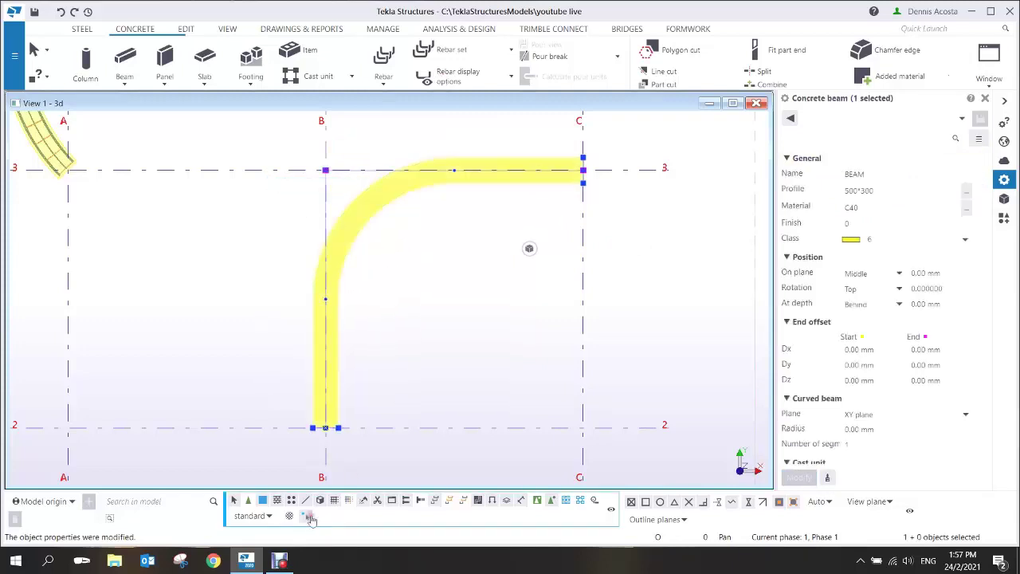
click(308, 520)
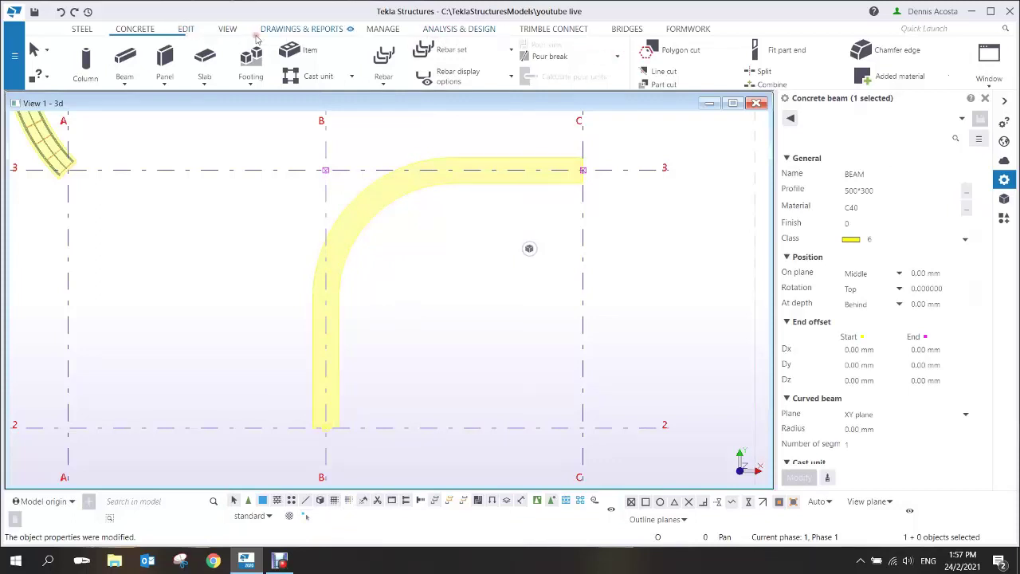
click(185, 29)
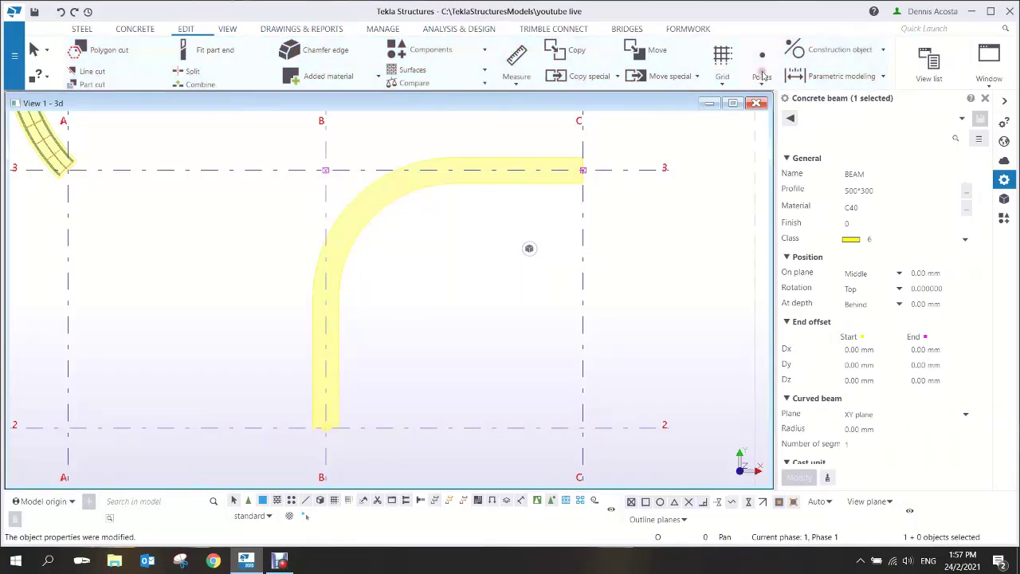
click(762, 83)
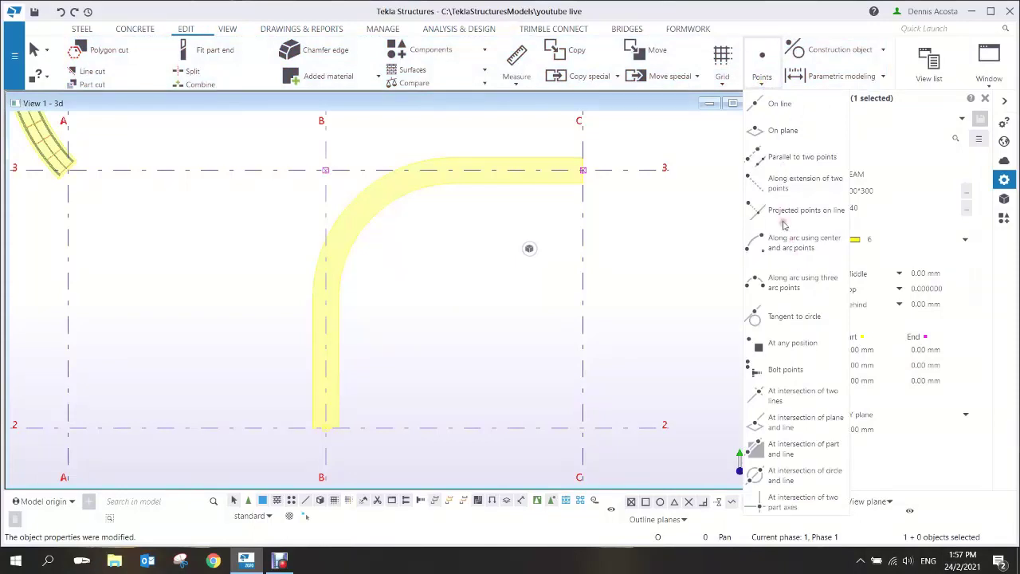
click(780, 343)
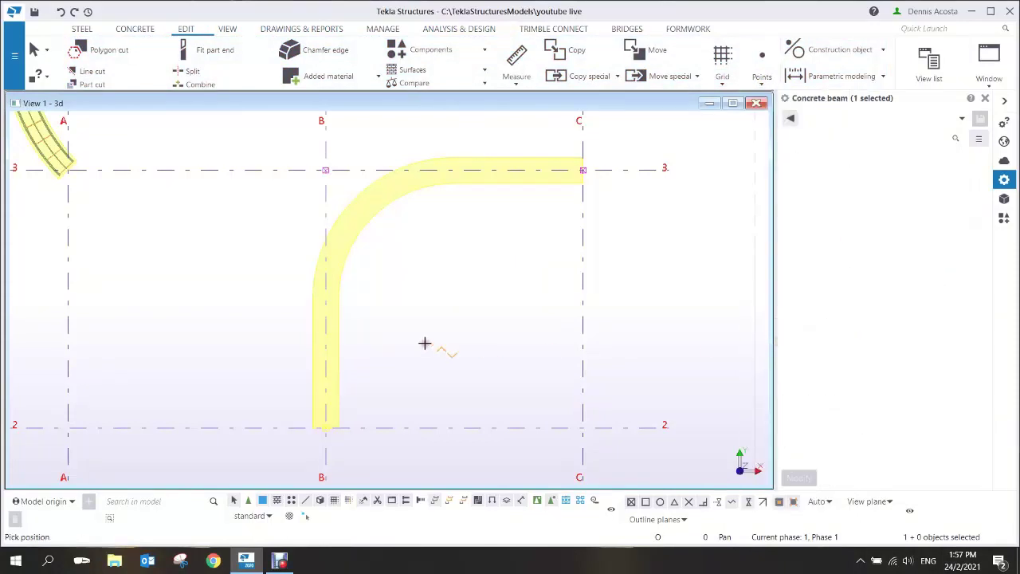
click(326, 301)
click(451, 171)
right_click(431, 216)
click(443, 225)
Copy the point on grid line 3 to the centre of the rounded corner, level with the point on grid line B.
right_click(456, 172)
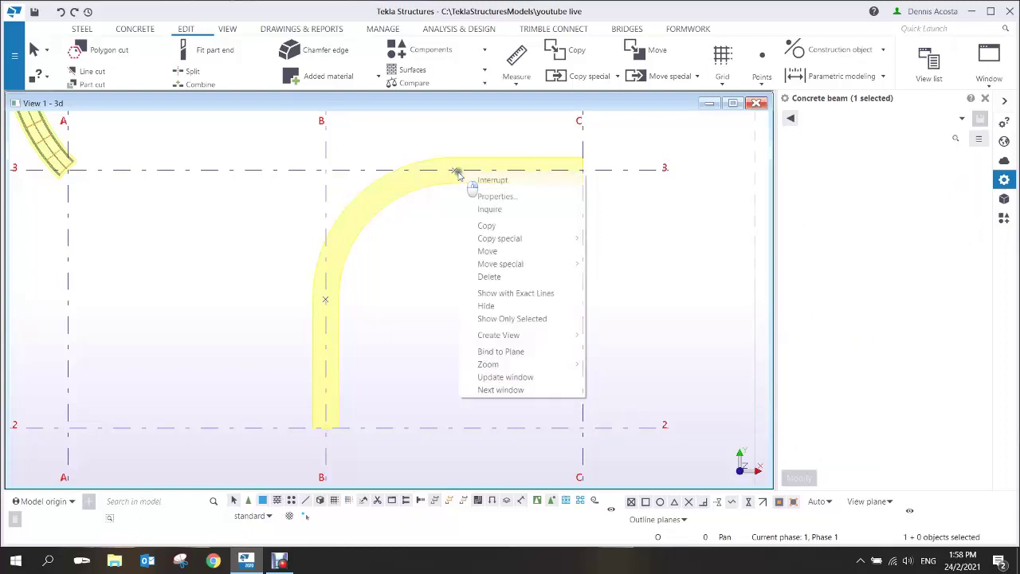
click(486, 226)
click(454, 169)
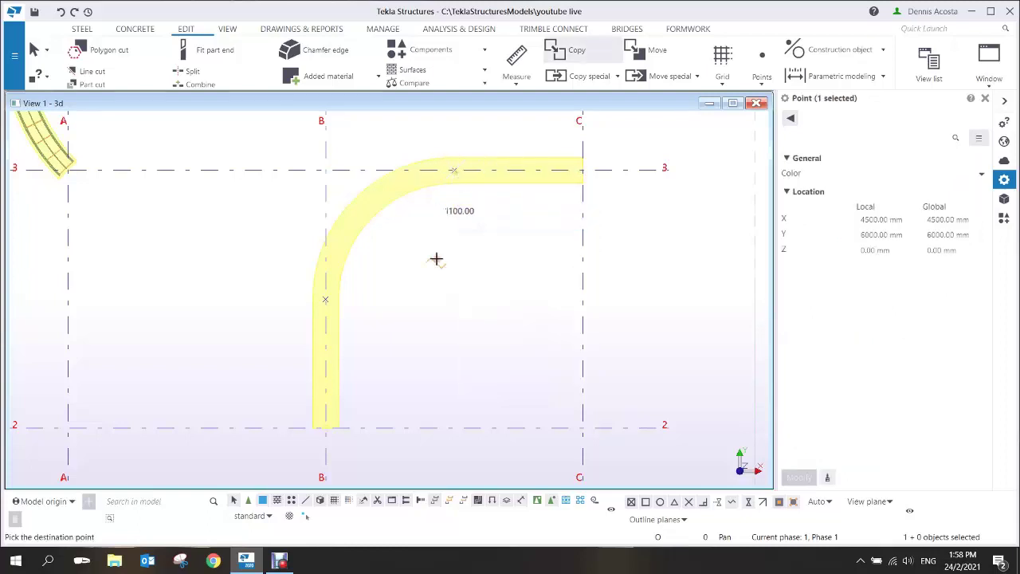
click(451, 299)
right_click(437, 244)
click(460, 251)
Draw a construction circle centred on the copied point and passing through the point on grid line 3.
click(824, 59)
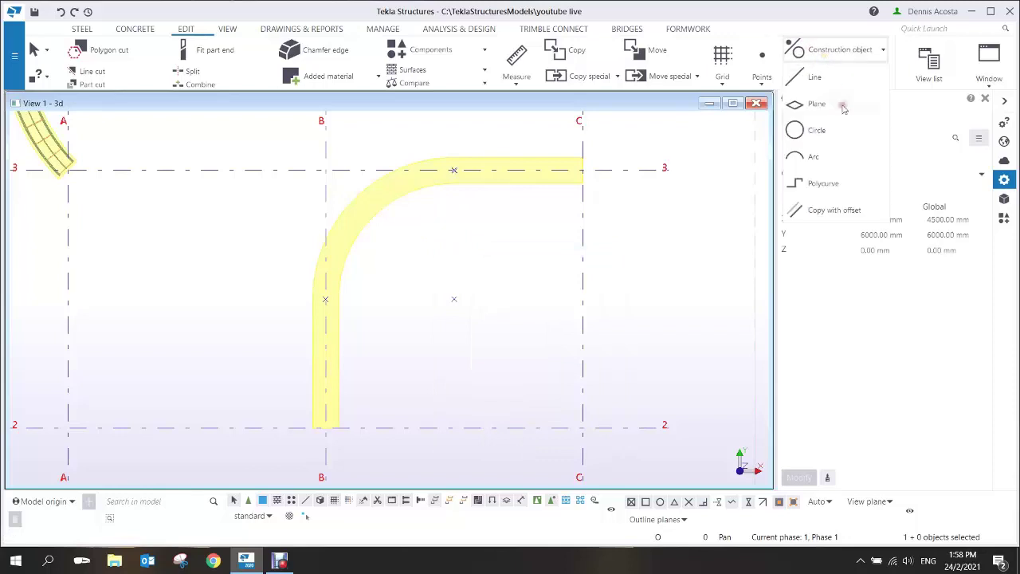
click(821, 132)
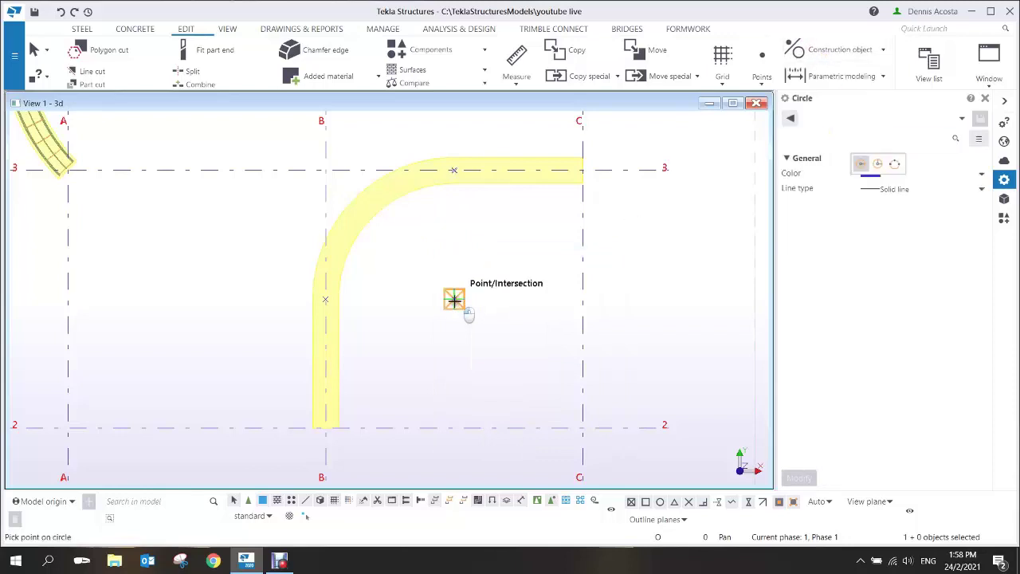
click(454, 168)
right_click(443, 142)
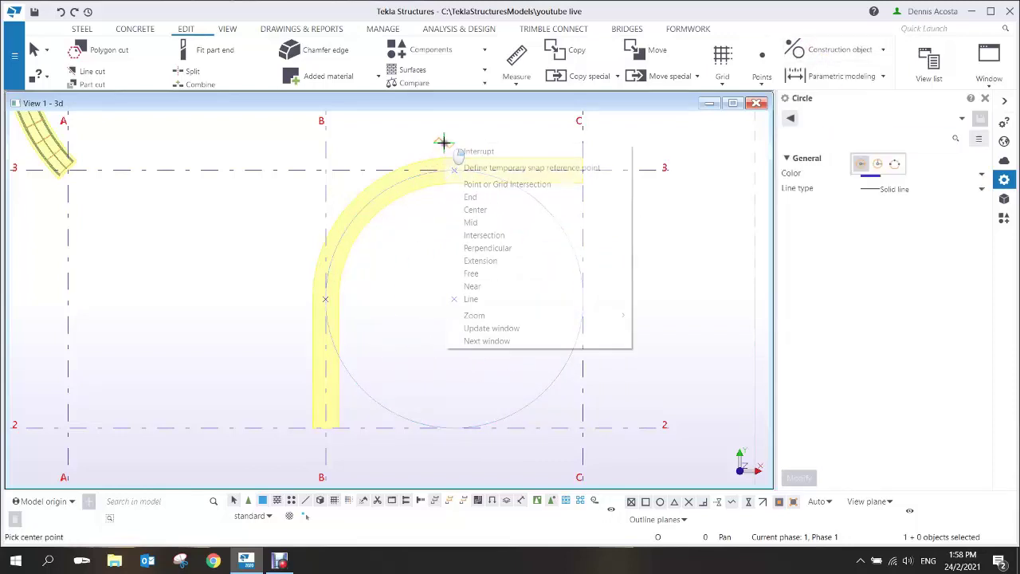
click(456, 150)
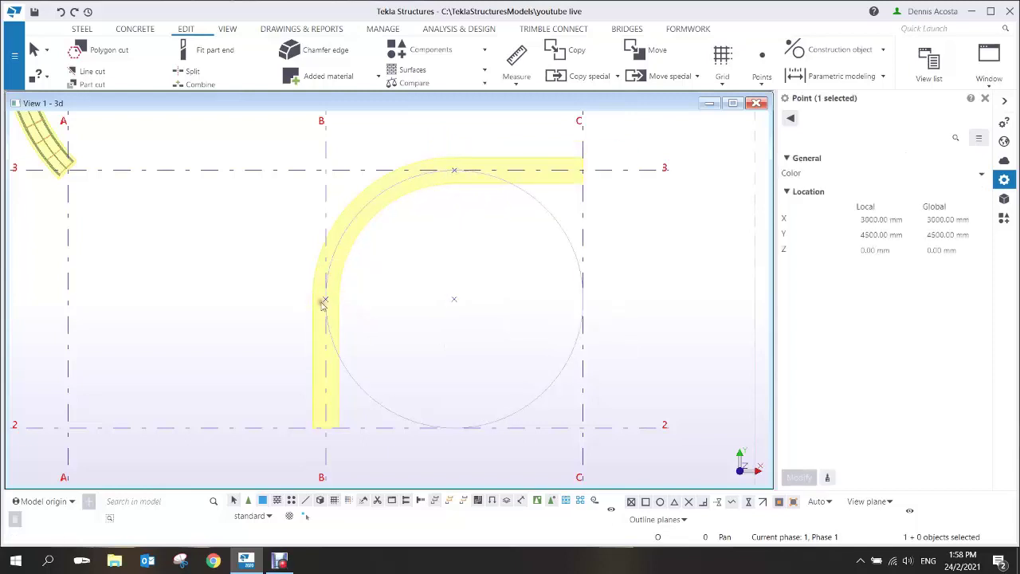
Copy the point on grid line B by rotation around the circle's centre, with 6 copies at -15 degrees about Z.
right_click(326, 302)
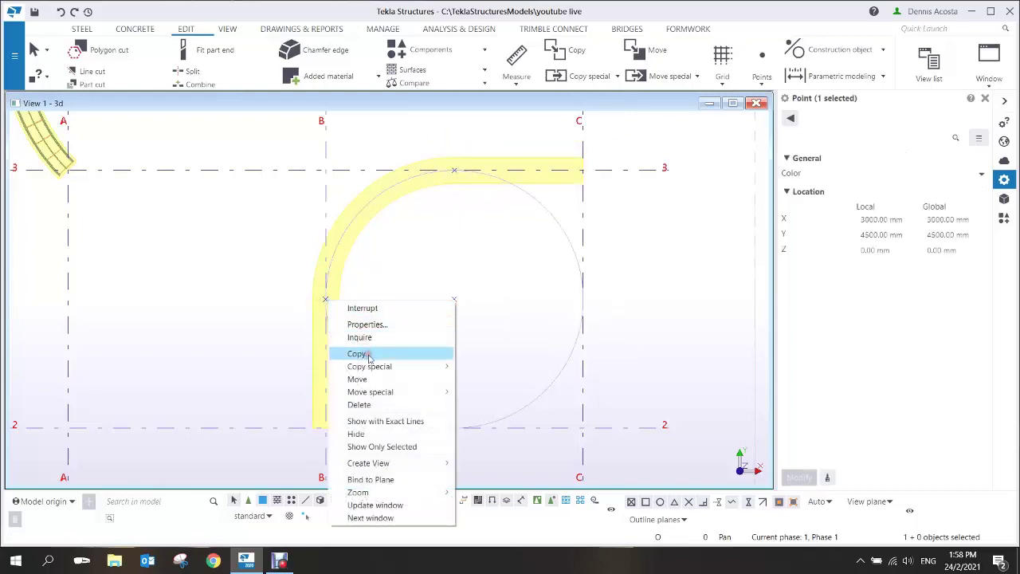
mouse_move(383, 369)
click(485, 379)
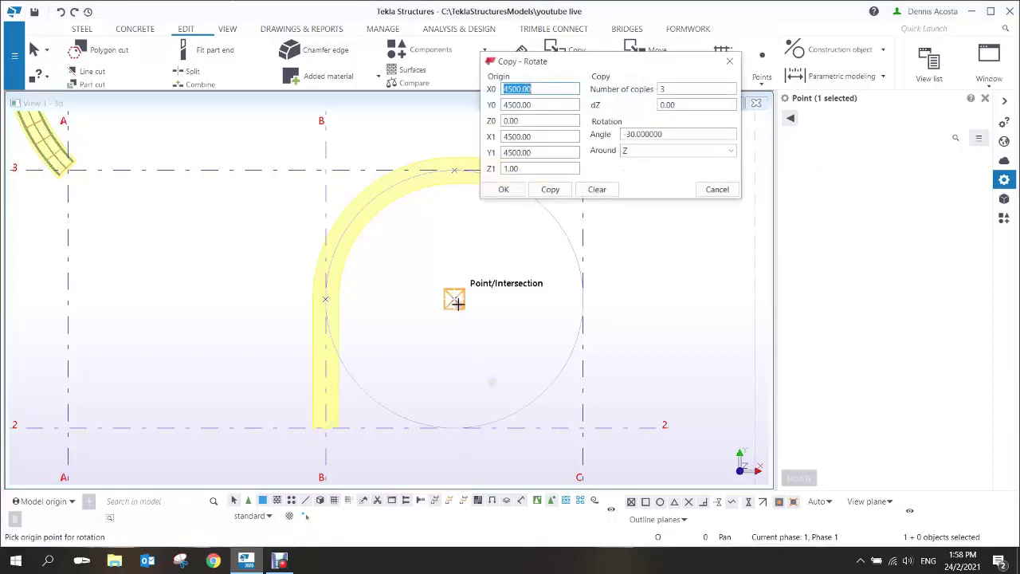
click(454, 299)
drag(692, 102, 749, 145)
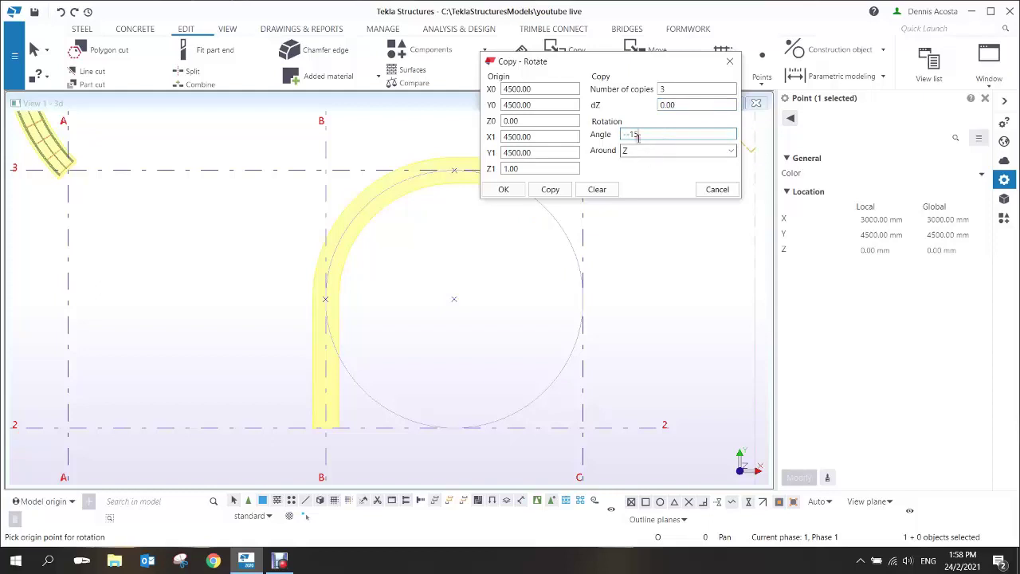
drag(670, 88, 619, 97)
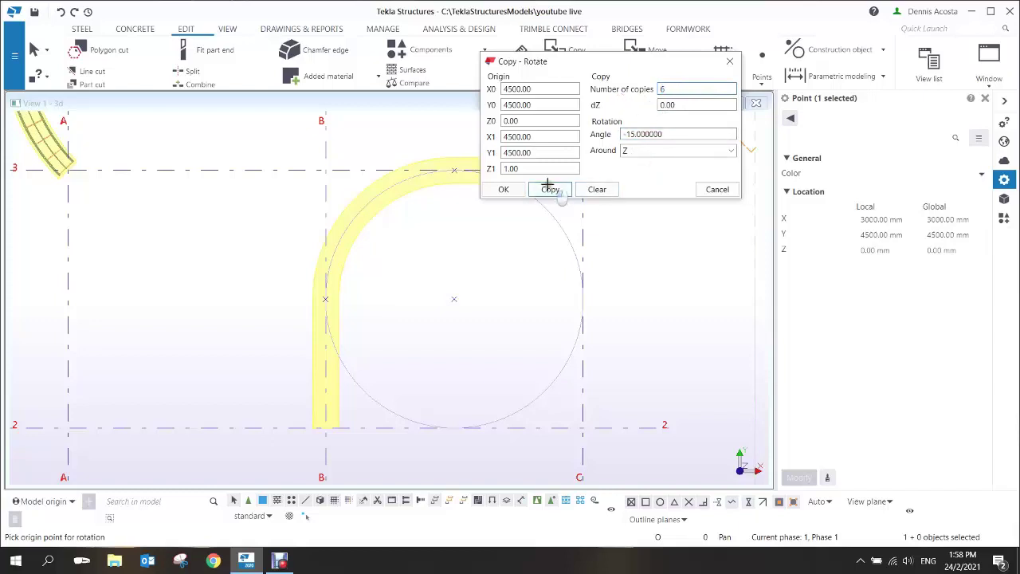
click(507, 191)
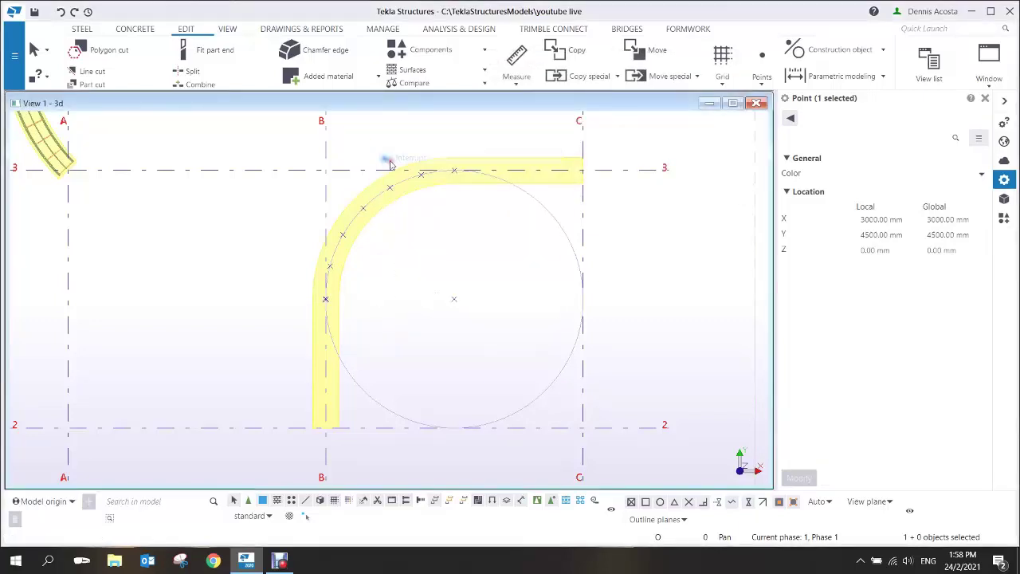
scroll(330, 304, up, 2)
middle_drag(331, 303, 363, 338)
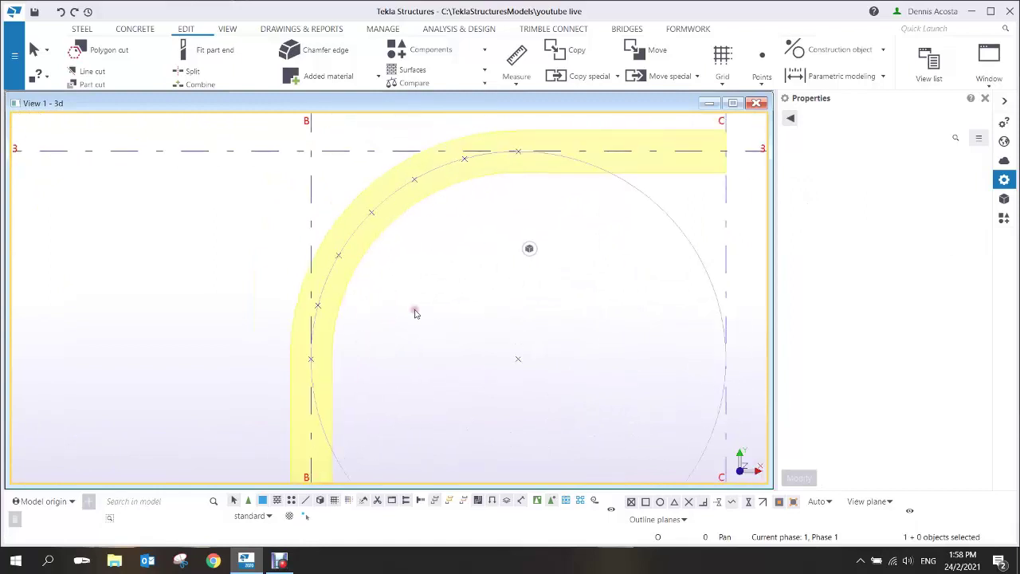
Create class 3 crossing rebars along the polybeam, shaped as U-stirrups that are open at the top.
scroll(420, 321, down, 2)
ctrl+middle_drag(467, 360, 375, 290)
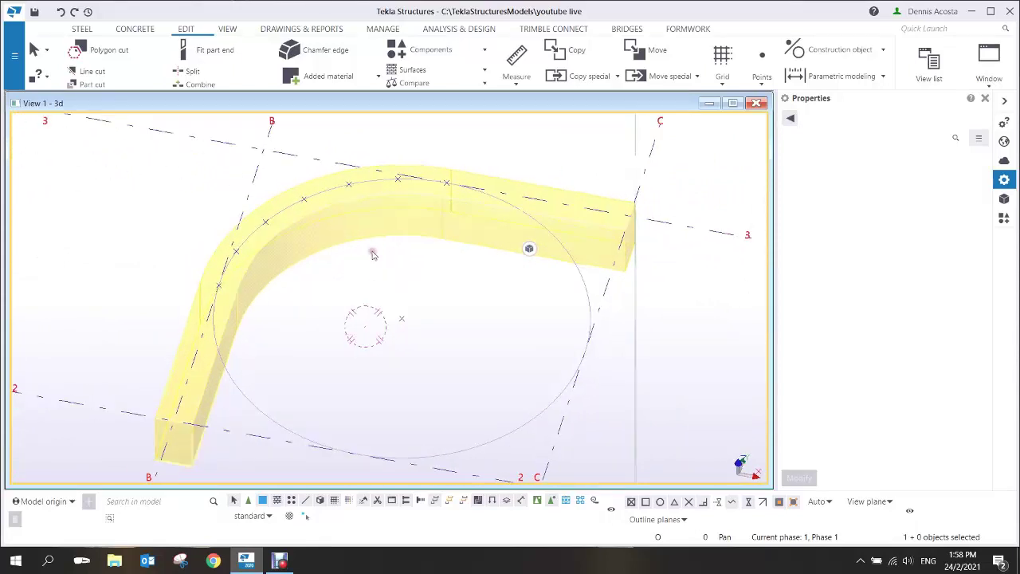
click(135, 29)
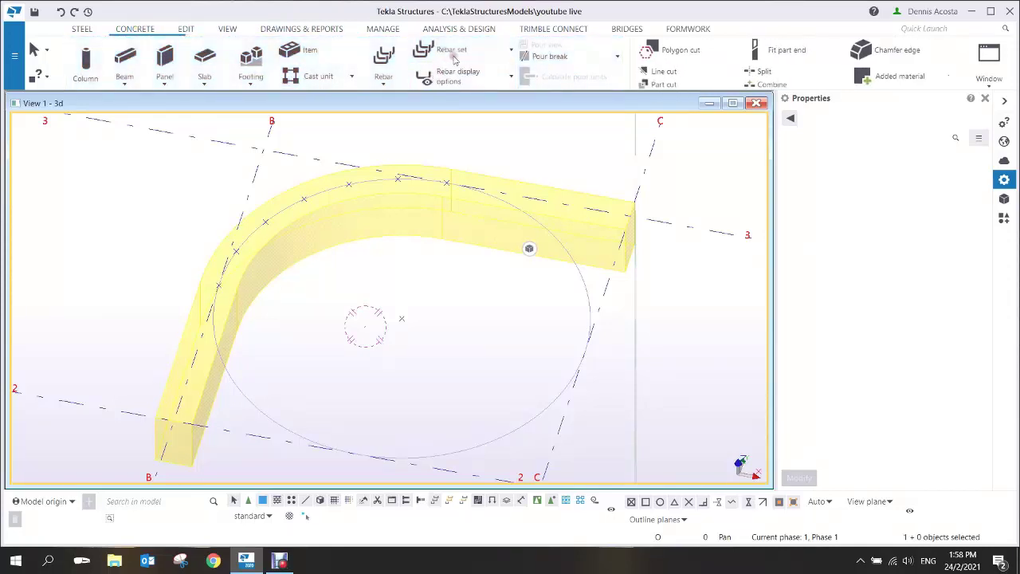
click(510, 52)
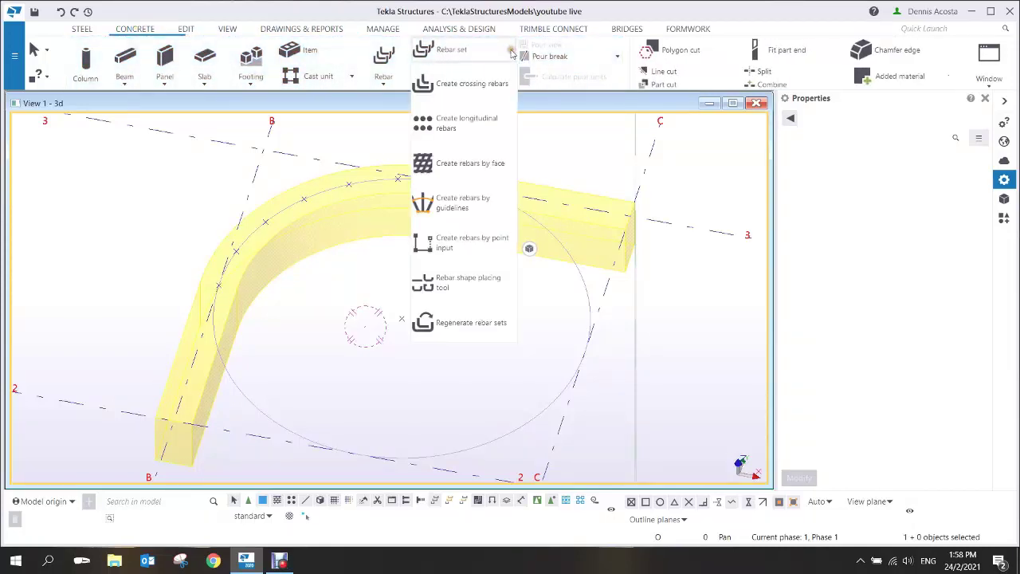
click(457, 86)
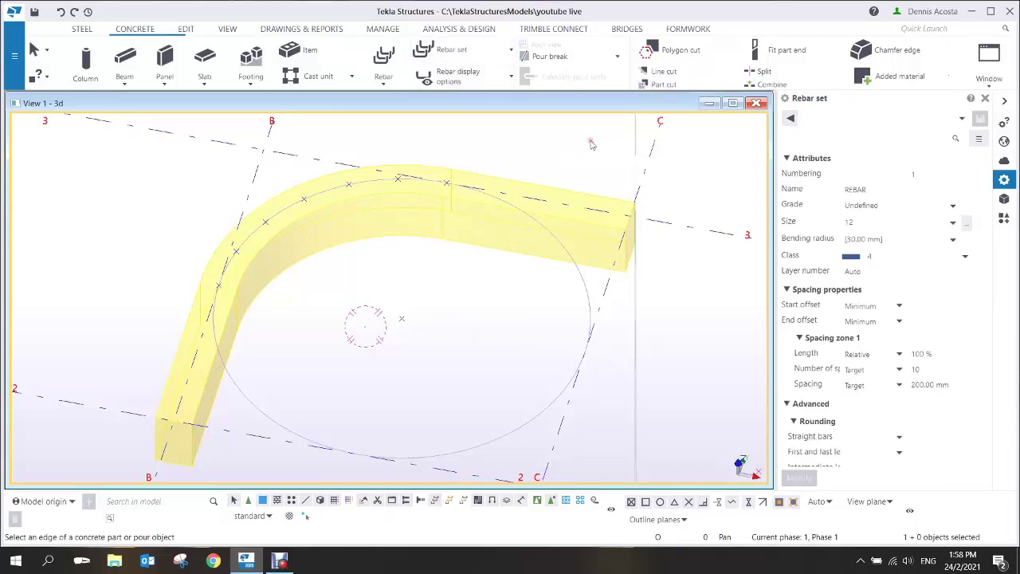
click(870, 255)
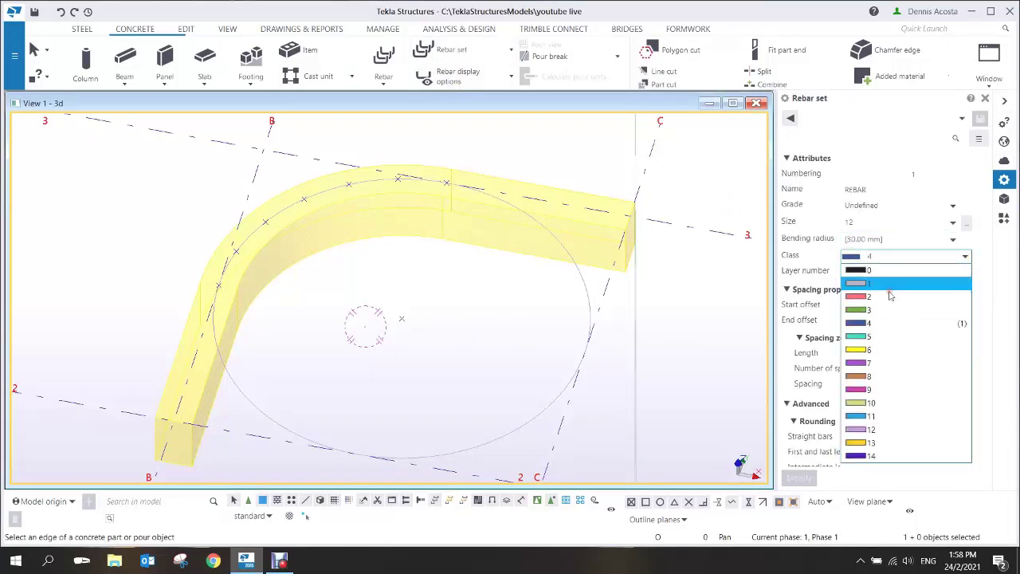
click(870, 310)
scroll(371, 326, up, 5)
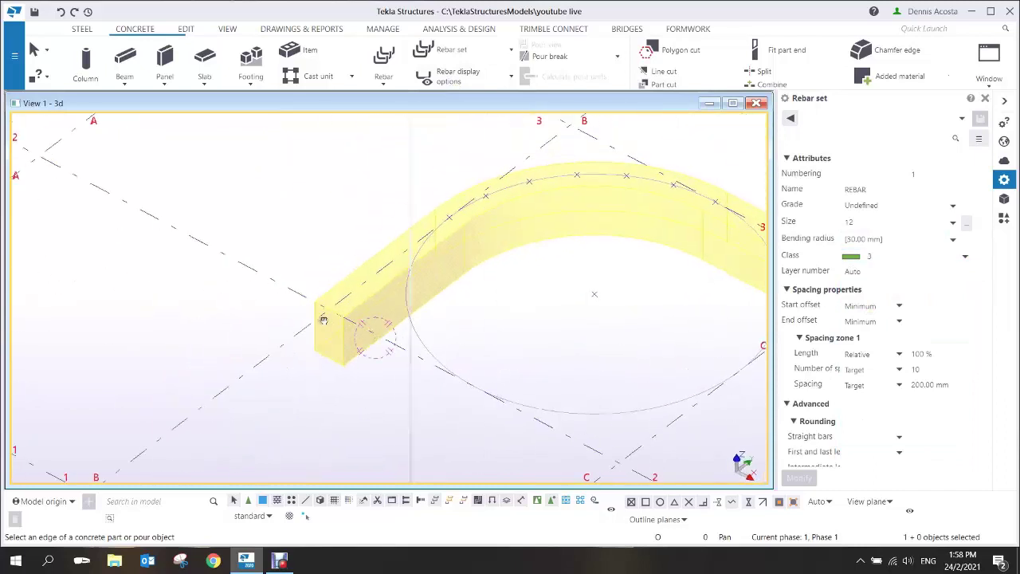
click(356, 299)
scroll(351, 320, up, 3)
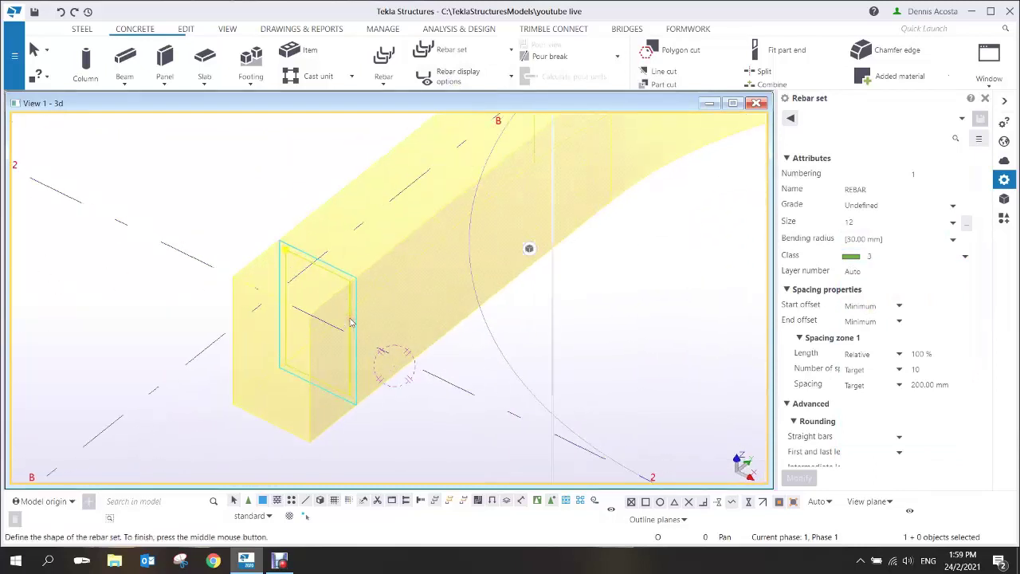
click(326, 386)
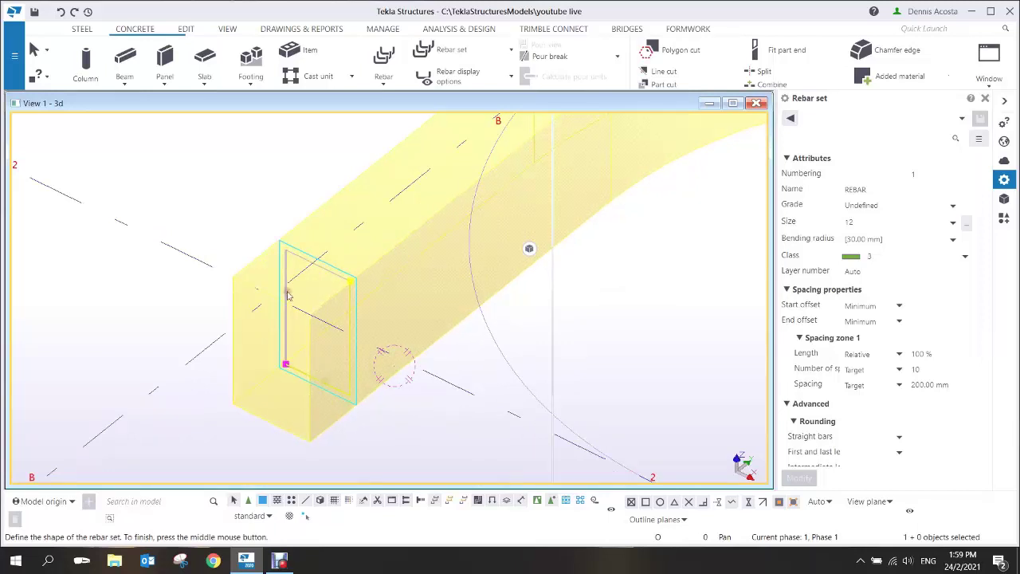
middle_click(308, 289)
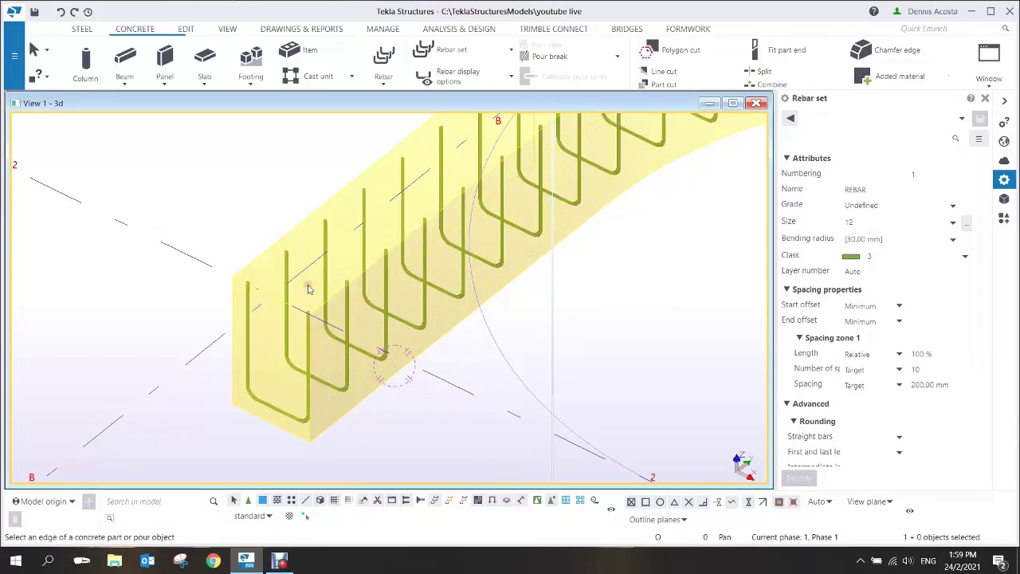
right_click(321, 182)
click(338, 192)
Examine the direction and distribution of the stirrups around the polybeam's rounded corner.
scroll(388, 240, down, 3)
scroll(374, 305, up, 2)
scroll(373, 307, up, 4)
scroll(373, 306, down, 5)
middle_drag(522, 196, 446, 212)
middle_drag(509, 162, 540, 223)
middle_drag(615, 177, 439, 326)
scroll(439, 326, down, 2)
ctrl+middle_drag(583, 234, 396, 289)
right_click(415, 157)
key(Escape)
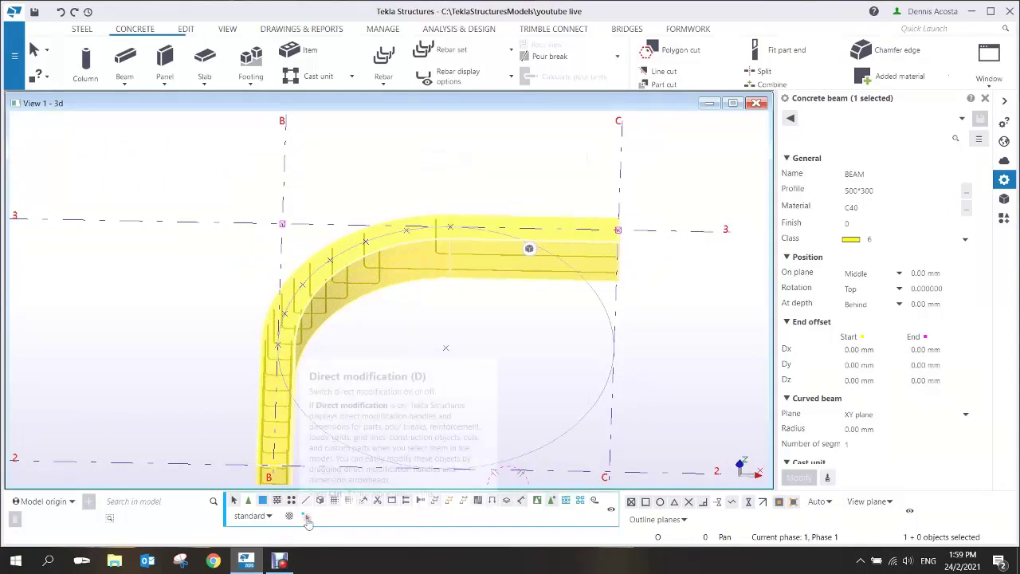
Turn on direct modification and move the stirrup set's guideline end to the intersection of grid lines C and 3.
click(306, 518)
middle_drag(352, 418, 348, 334)
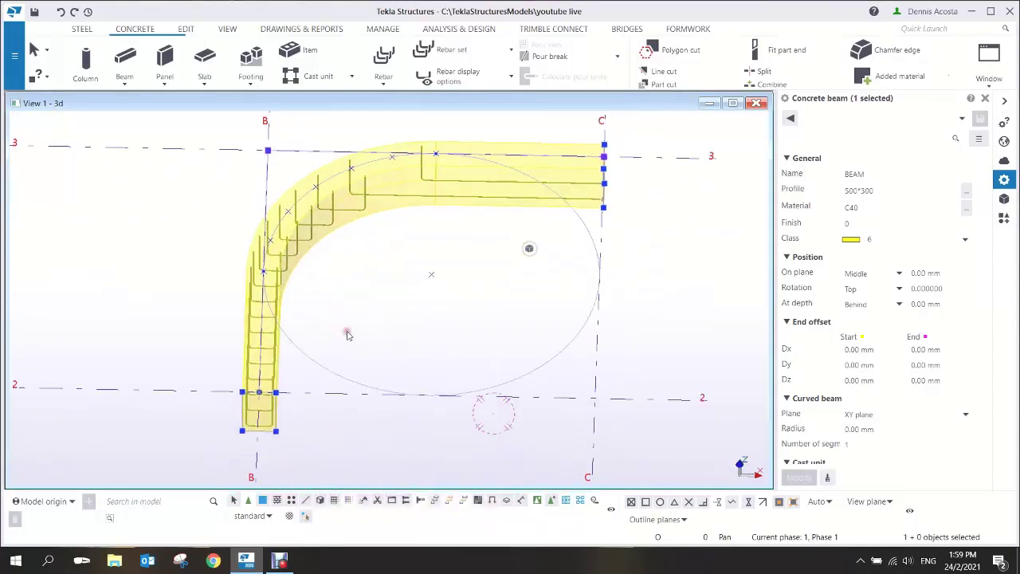
key(ctrl+p)
scroll(427, 310, up, 4)
middle_drag(508, 257, 412, 268)
scroll(392, 237, up, 2)
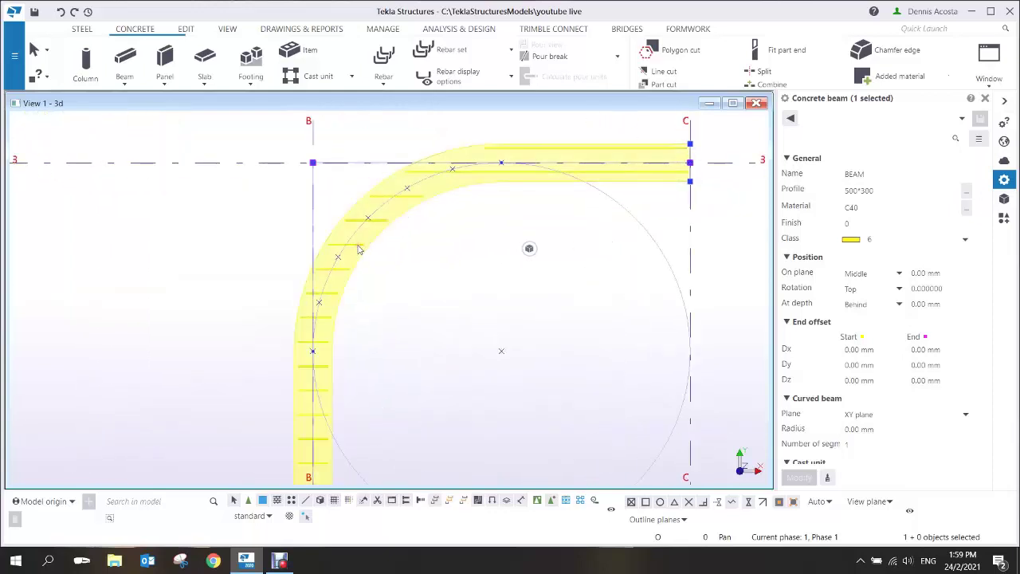
click(358, 250)
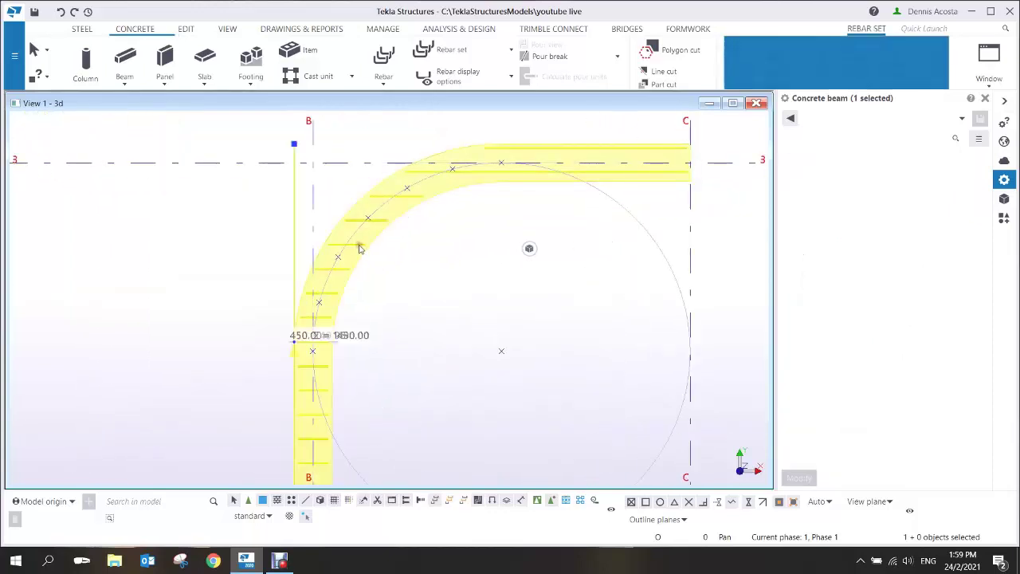
drag(294, 144, 690, 164)
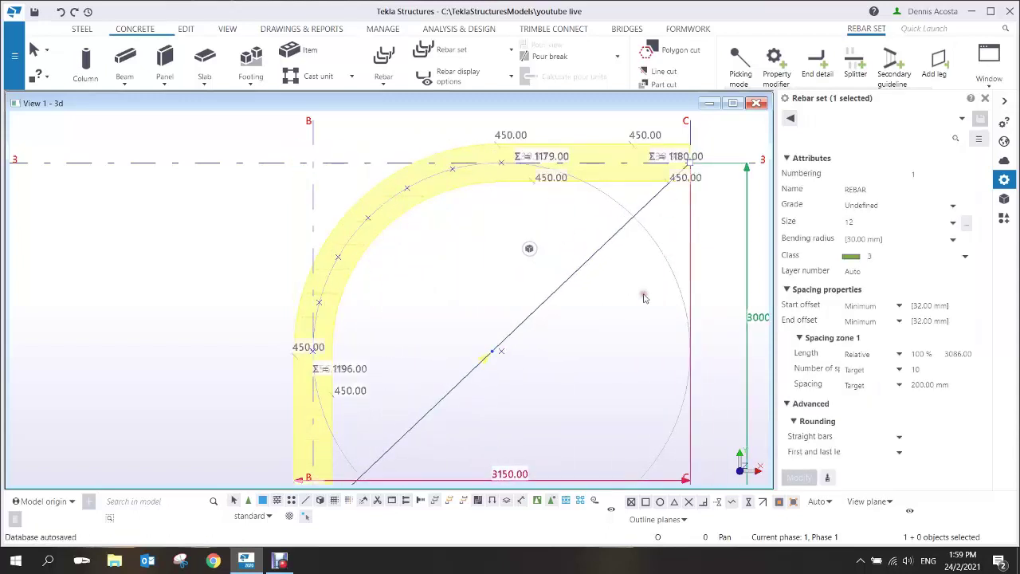
Deselect the rebar set and check the orientation of the stirrups along the corner in plan.
scroll(428, 247, up, 2)
scroll(428, 247, up, 2)
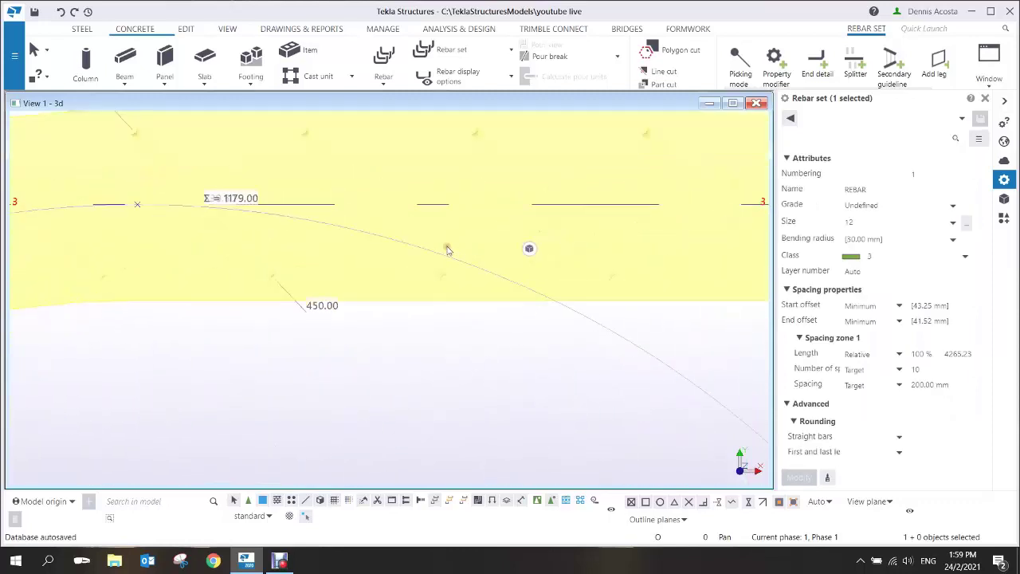
right_click(443, 327)
click(503, 66)
scroll(493, 342, down, 4)
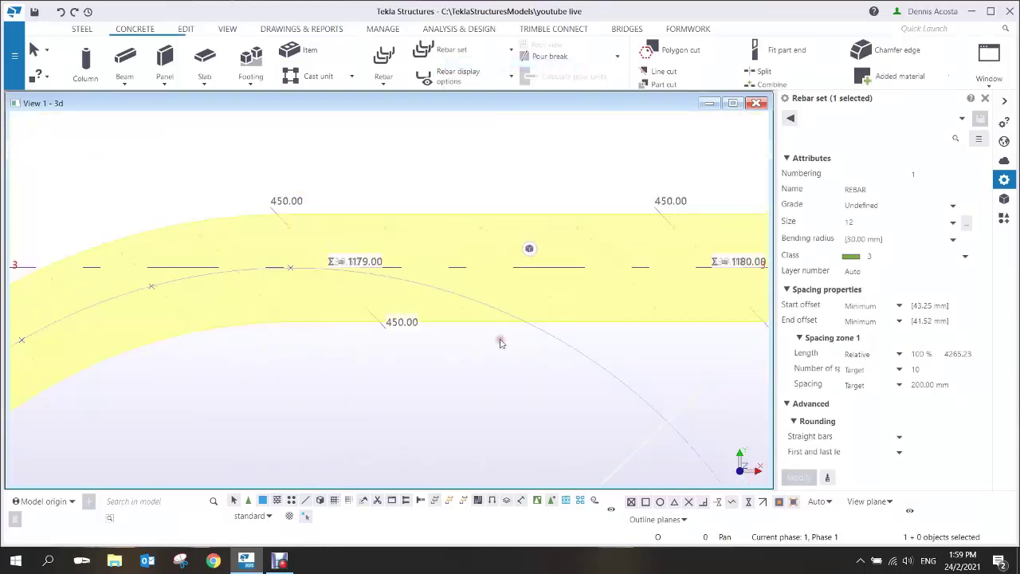
scroll(541, 319, down, 2)
middle_drag(520, 376, 536, 259)
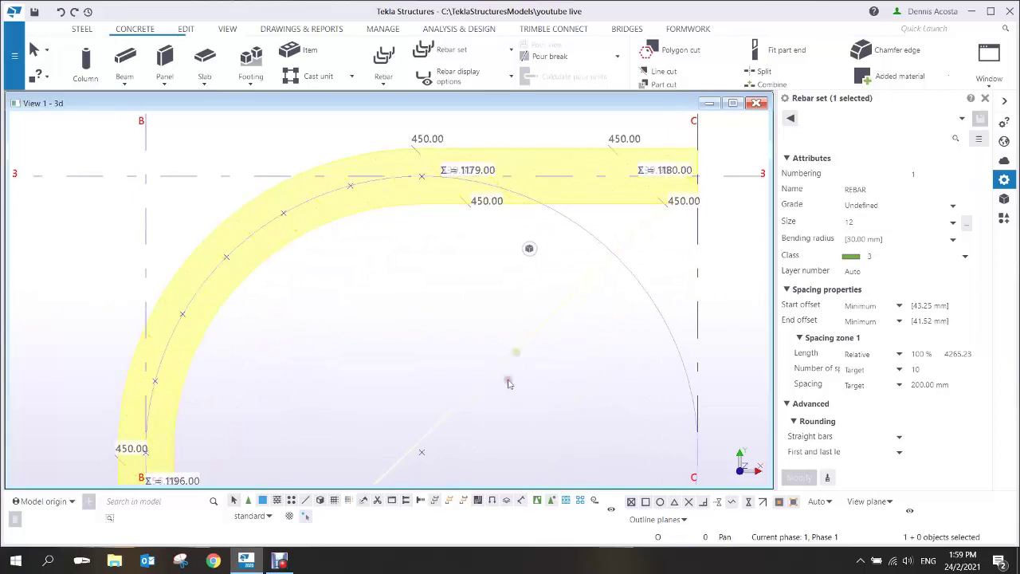
middle_drag(466, 414, 479, 309)
scroll(358, 343, down, 3)
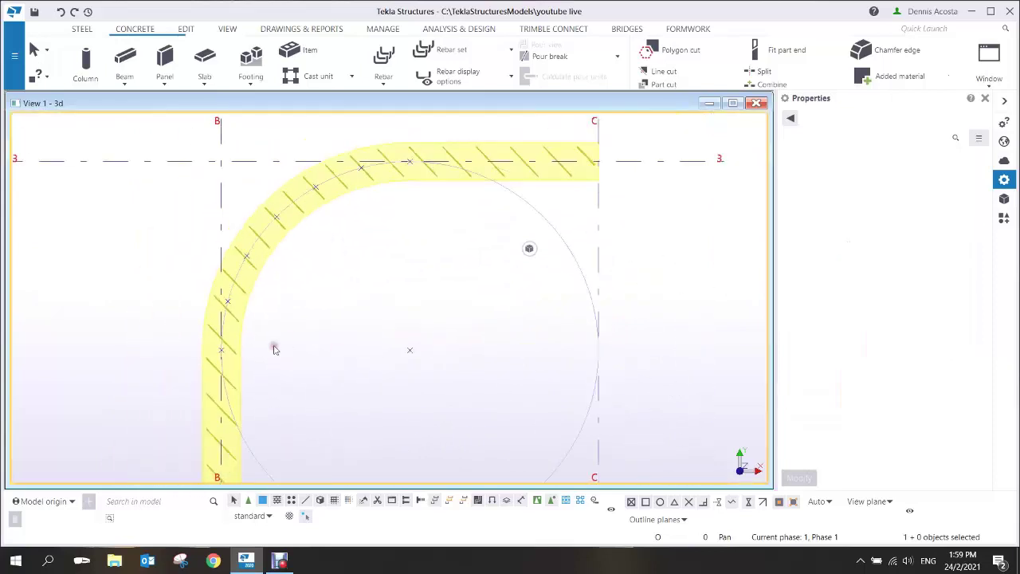
Bend the stirrup set's guideline by moving its midpoint to the middle construction point on the arc.
click(241, 358)
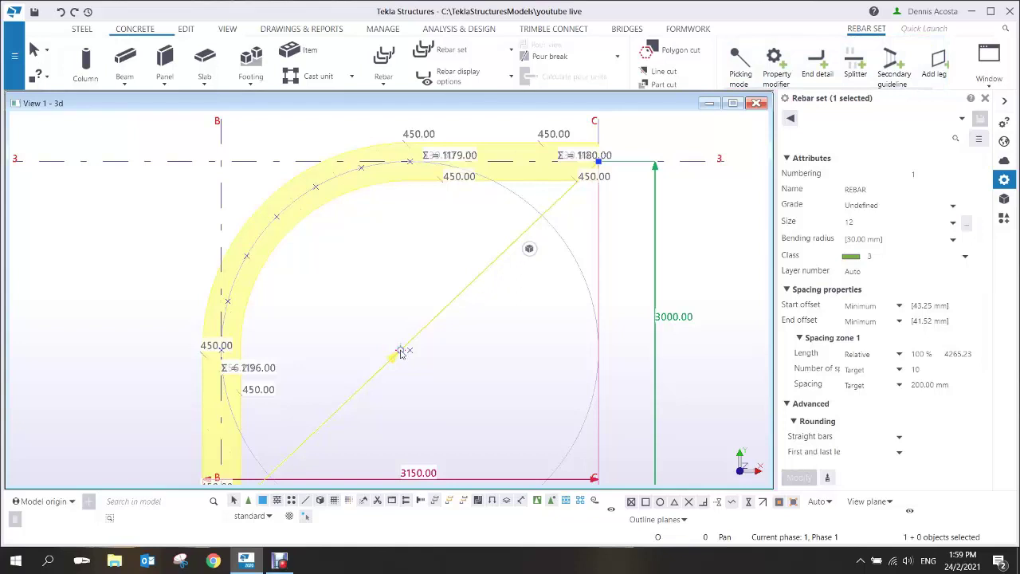
drag(401, 352, 241, 178)
scroll(303, 242, up, 2)
scroll(301, 243, up, 3)
scroll(289, 244, down, 3)
middle_drag(326, 338, 435, 251)
middle_drag(335, 342, 431, 252)
scroll(414, 281, down, 2)
scroll(417, 279, up, 3)
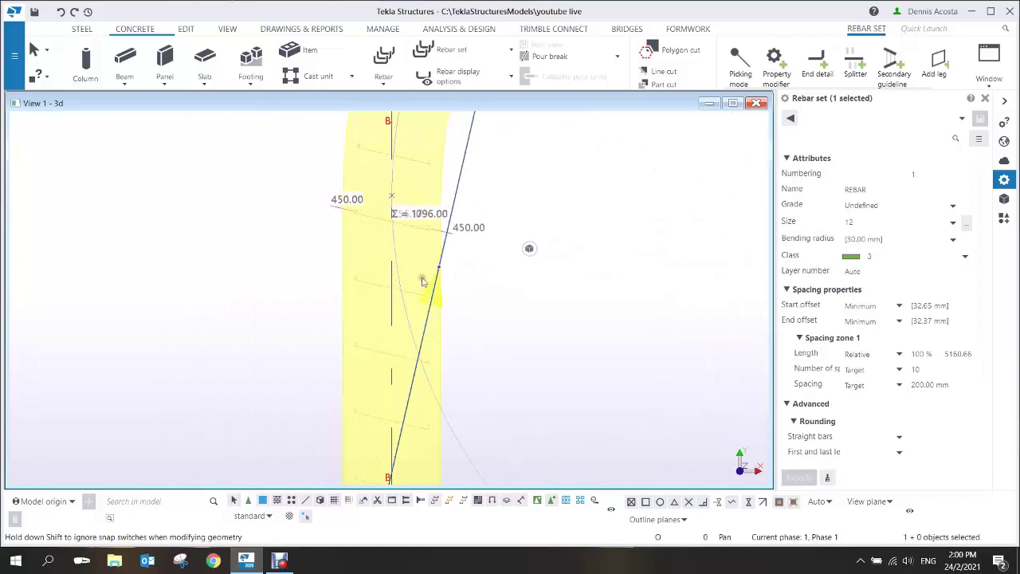
Bend the guideline through the arc's end point on grid line B and move its end to the intersection of grid lines B and 2.
drag(437, 267, 391, 195)
middle_drag(500, 345, 423, 175)
scroll(423, 175, down, 2)
middle_drag(319, 374, 286, 291)
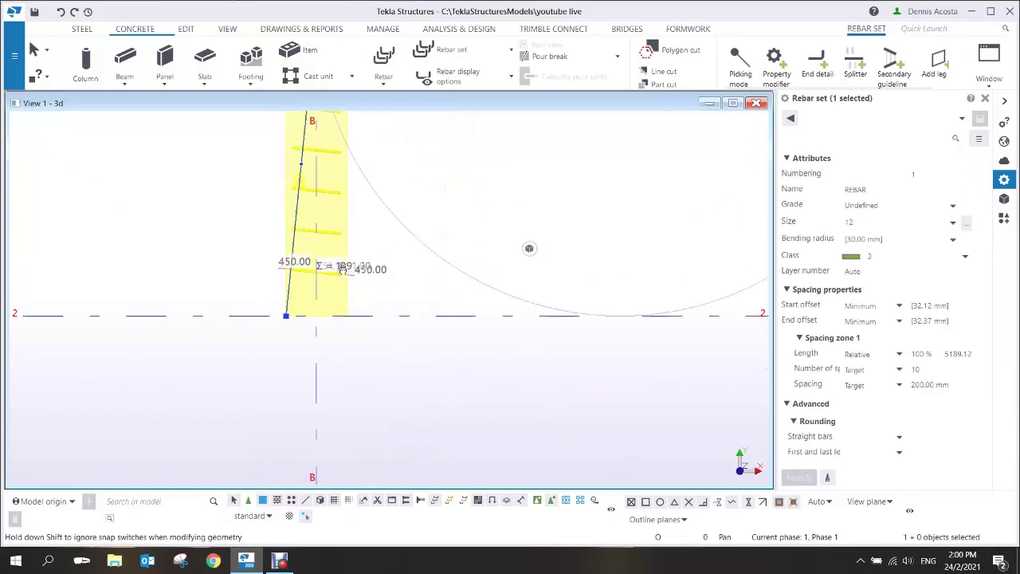
scroll(283, 291, up, 2)
drag(286, 328, 335, 329)
Bend the guideline segment towards grid line C through the arc's end point on grid line 3.
scroll(336, 329, down, 4)
middle_drag(514, 159, 355, 370)
scroll(490, 229, up, 5)
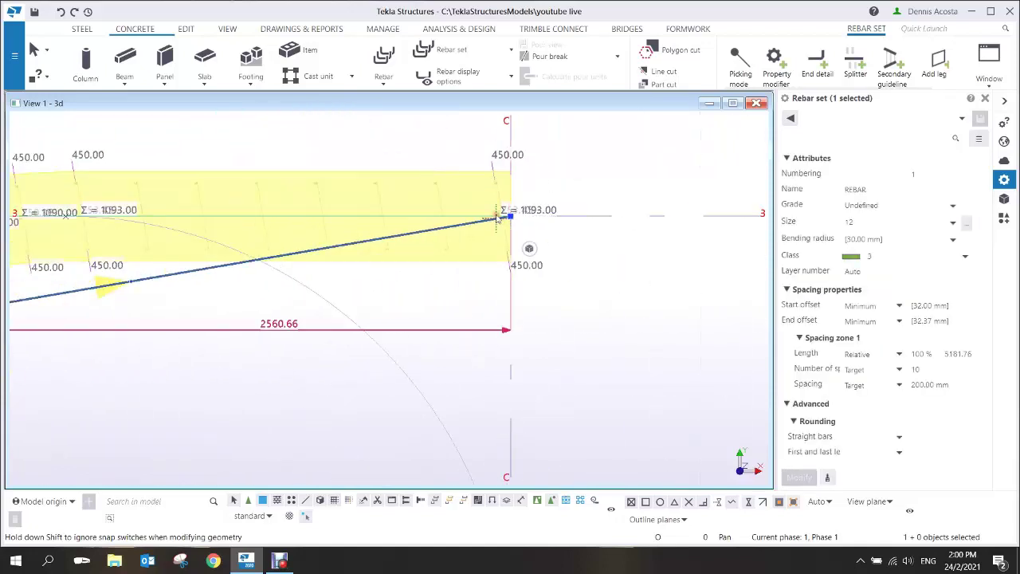
scroll(518, 214, down, 3)
middle_drag(230, 298, 417, 364)
scroll(335, 367, up, 2)
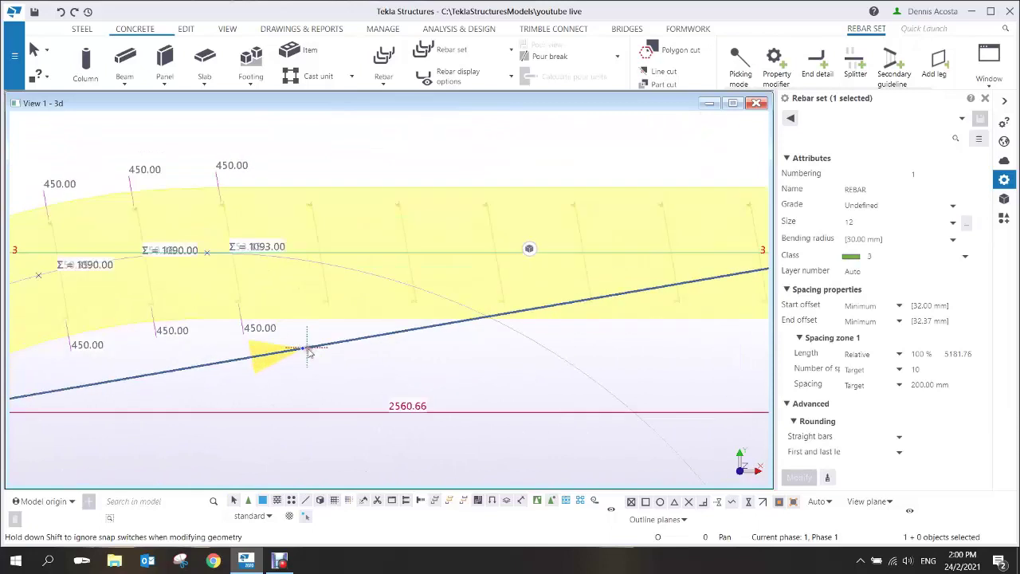
drag(302, 349, 206, 254)
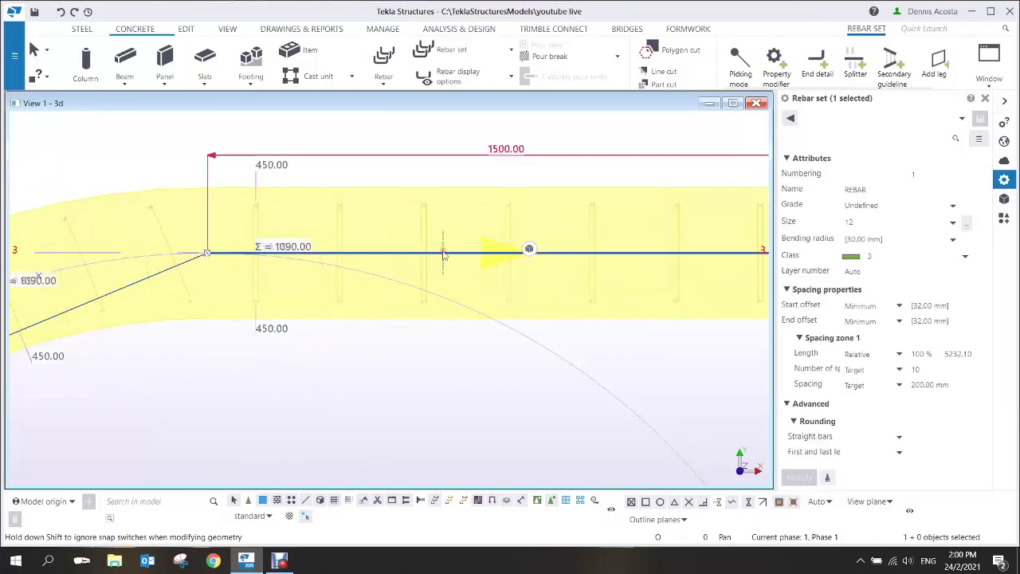
Route the guideline through the two construction points between the arc's middle point and its end point on grid line 3.
scroll(438, 249, down, 2)
ctrl+middle_drag(581, 261, 560, 176)
scroll(571, 322, up, 3)
ctrl+middle_drag(611, 275, 573, 314)
key(ctrl+p)
scroll(474, 299, up, 8)
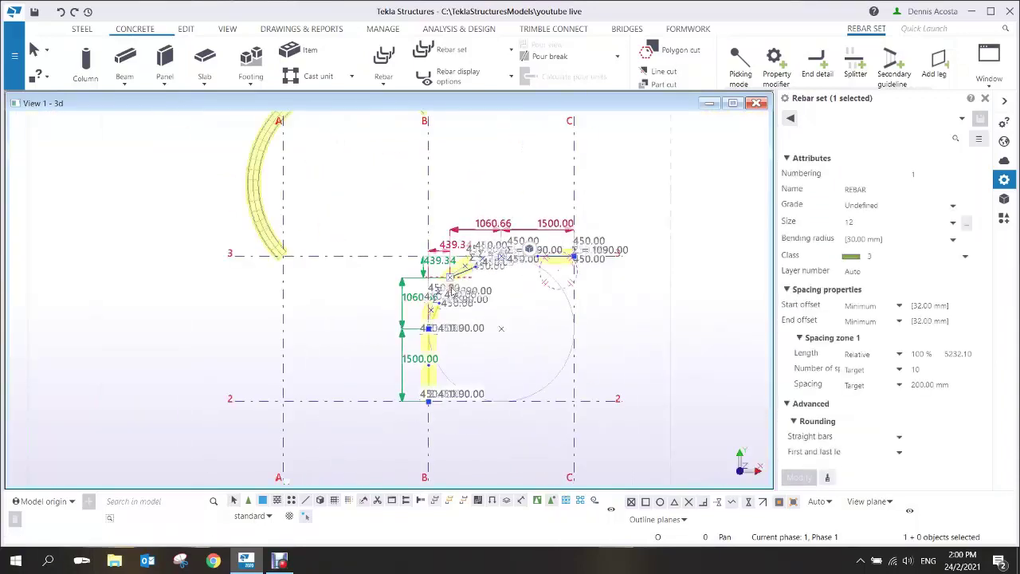
middle_drag(445, 304, 388, 240)
scroll(434, 198, down, 5)
middle_drag(448, 153, 393, 282)
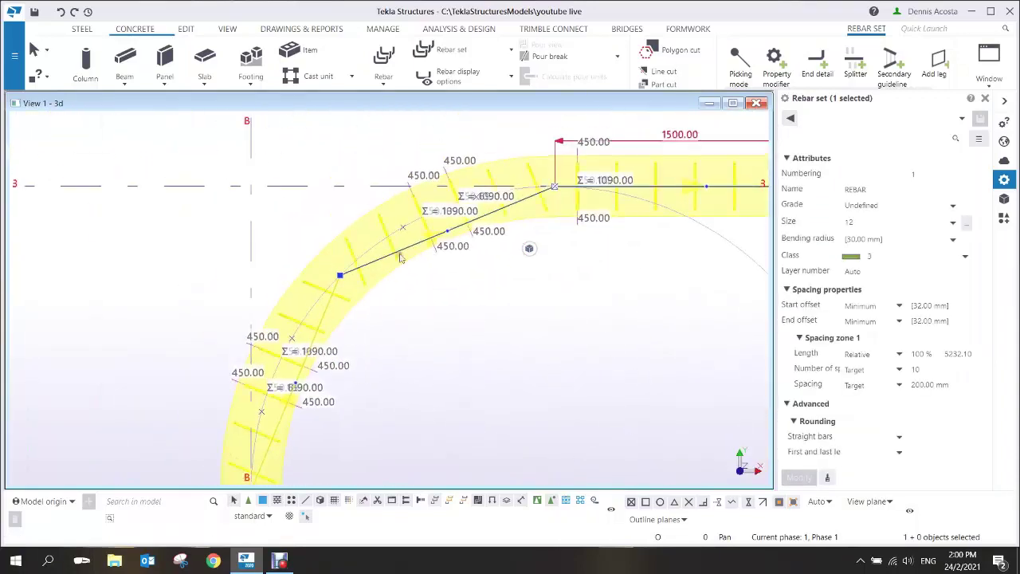
scroll(404, 246, up, 4)
scroll(442, 236, up, 3)
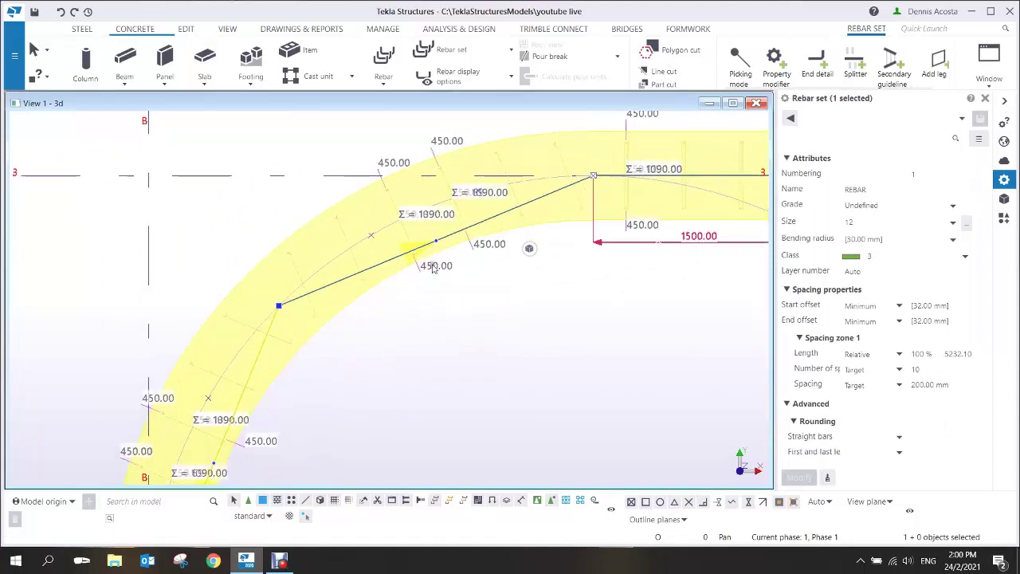
middle_drag(442, 236, 424, 353)
click(407, 348)
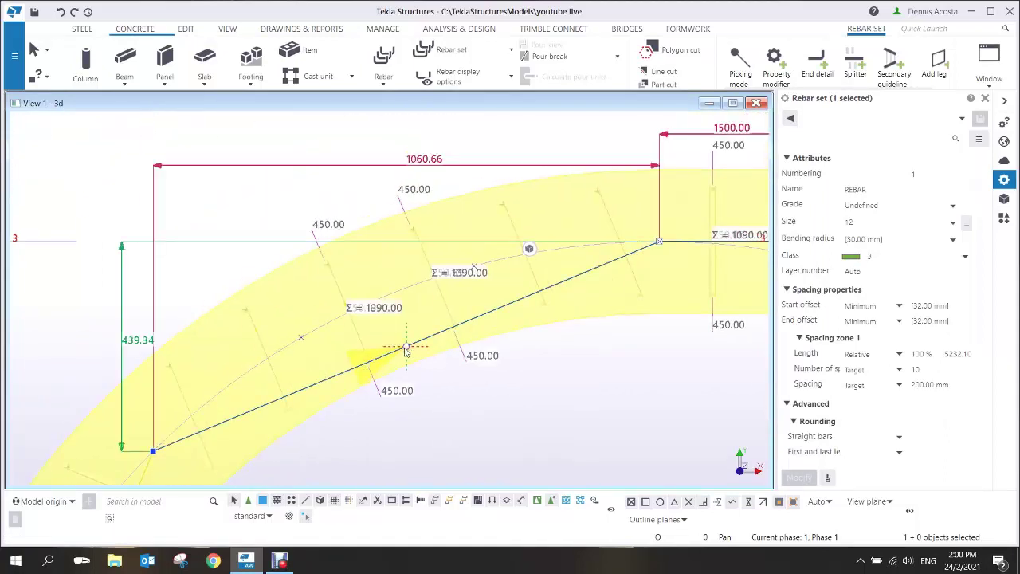
drag(405, 348, 474, 267)
drag(313, 358, 302, 338)
Route the guideline through the two construction points between the arc's middle point and its end point on grid line B.
scroll(303, 340, down, 5)
middle_drag(220, 445, 456, 269)
scroll(374, 360, up, 4)
scroll(375, 360, up, 2)
drag(380, 411, 370, 296)
middle_drag(395, 363, 439, 160)
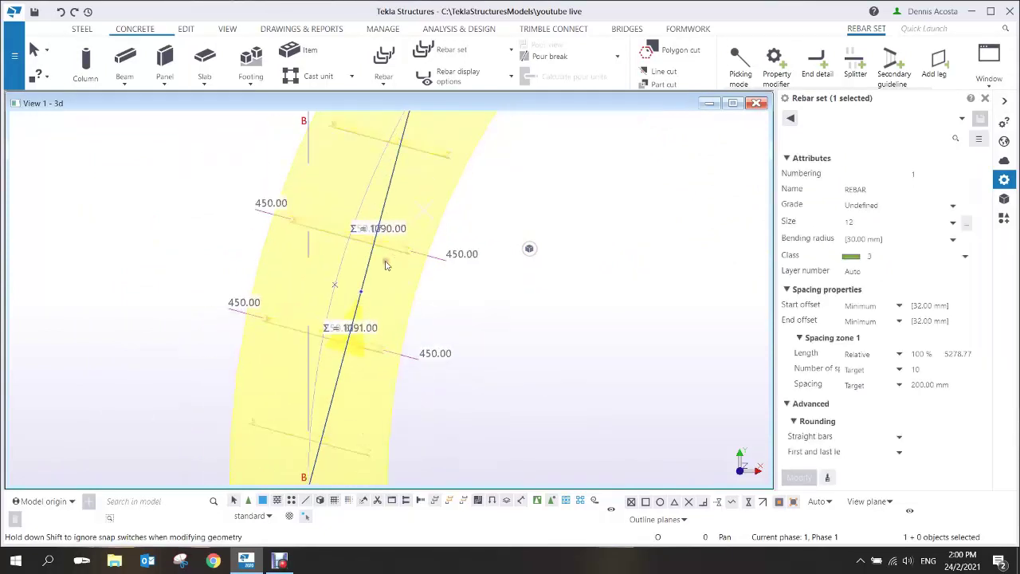
drag(362, 291, 338, 285)
ctrl+middle_drag(374, 283, 444, 162)
right_click(516, 194)
click(547, 198)
Create class 3 longitudinal rebars along the polybeam's top and bottom faces.
scroll(545, 212, down, 5)
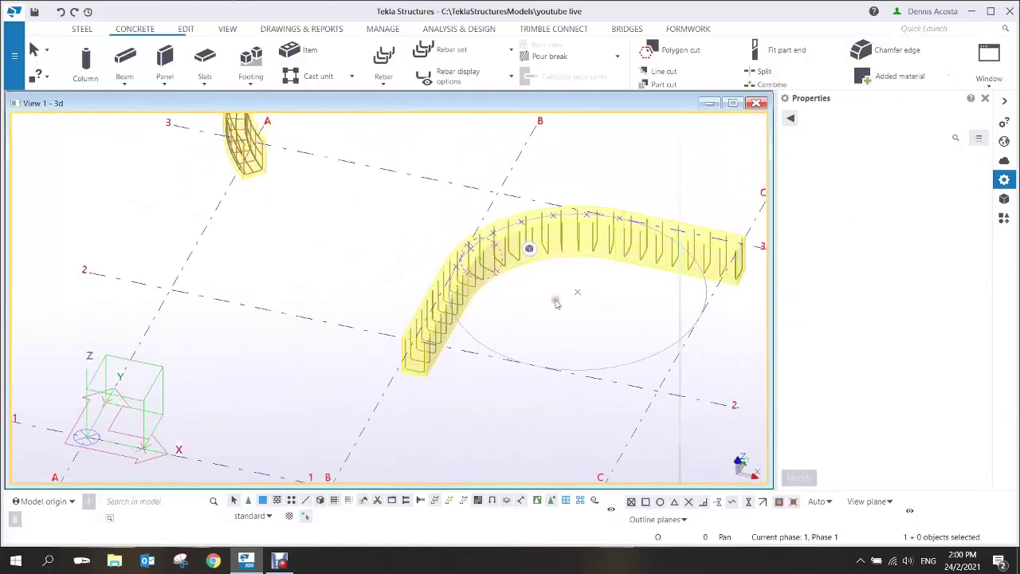
scroll(576, 317, up, 4)
ctrl+middle_drag(576, 316, 545, 256)
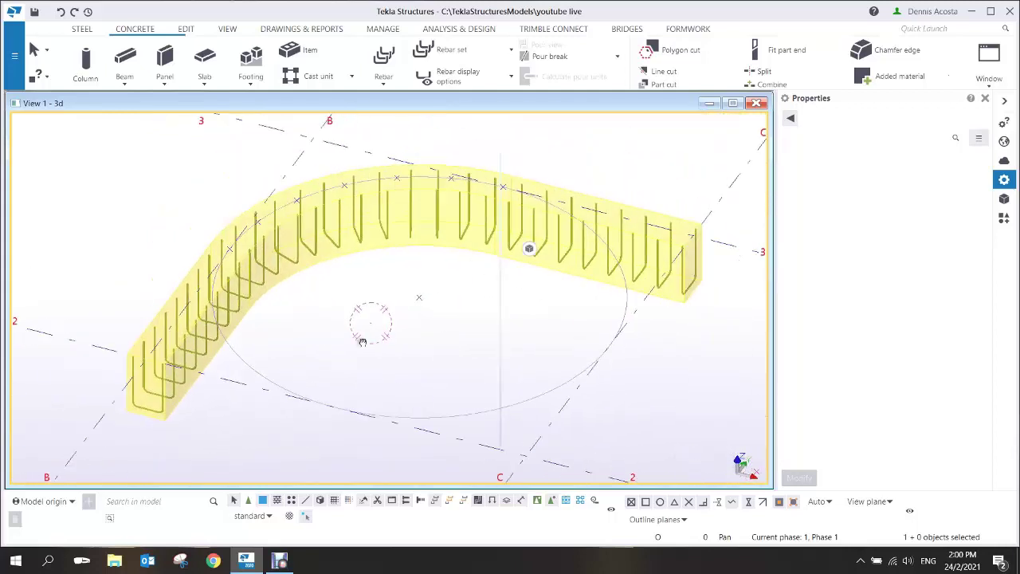
click(509, 50)
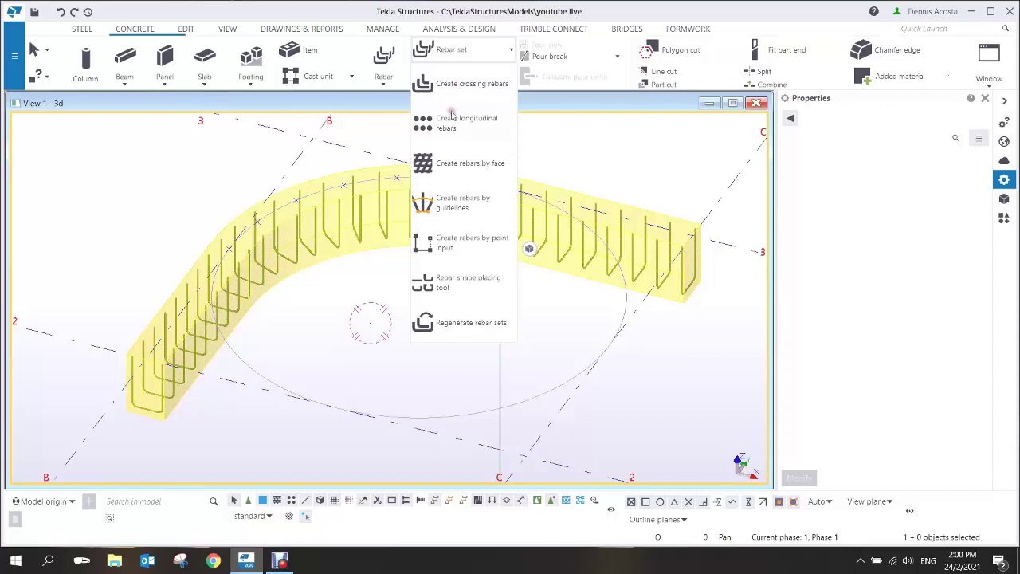
click(459, 134)
scroll(294, 355, up, 5)
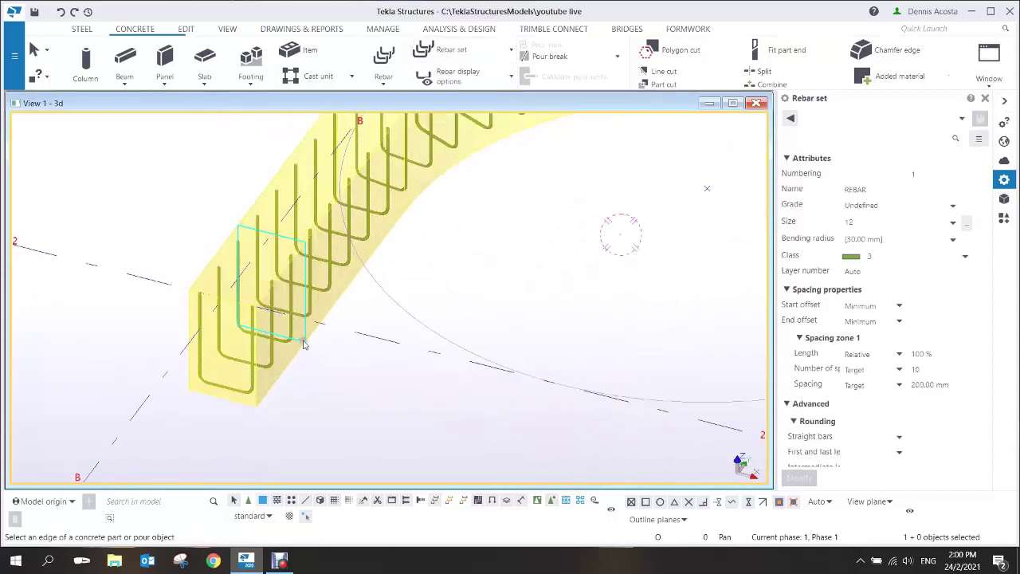
click(266, 396)
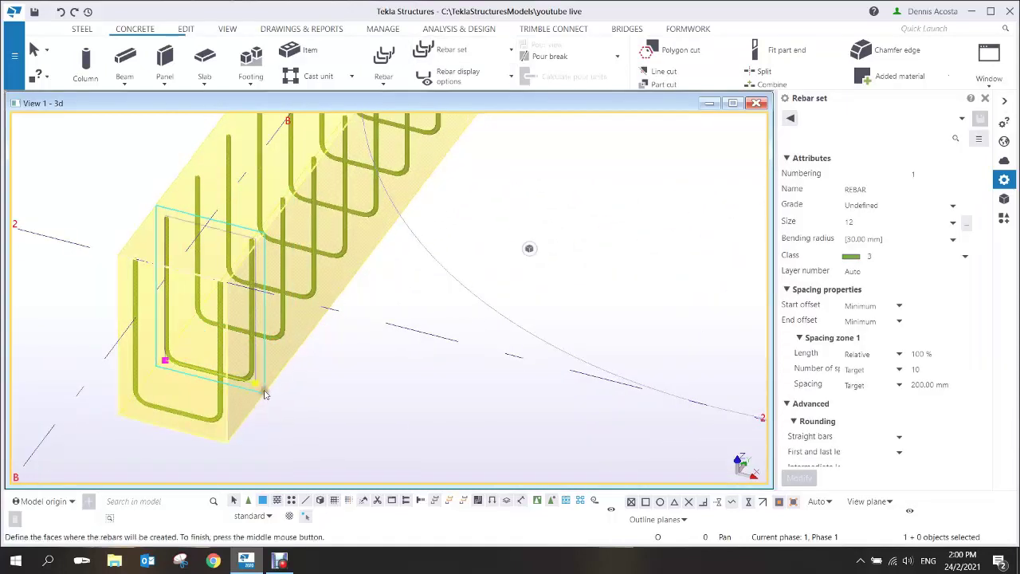
scroll(251, 316, up, 2)
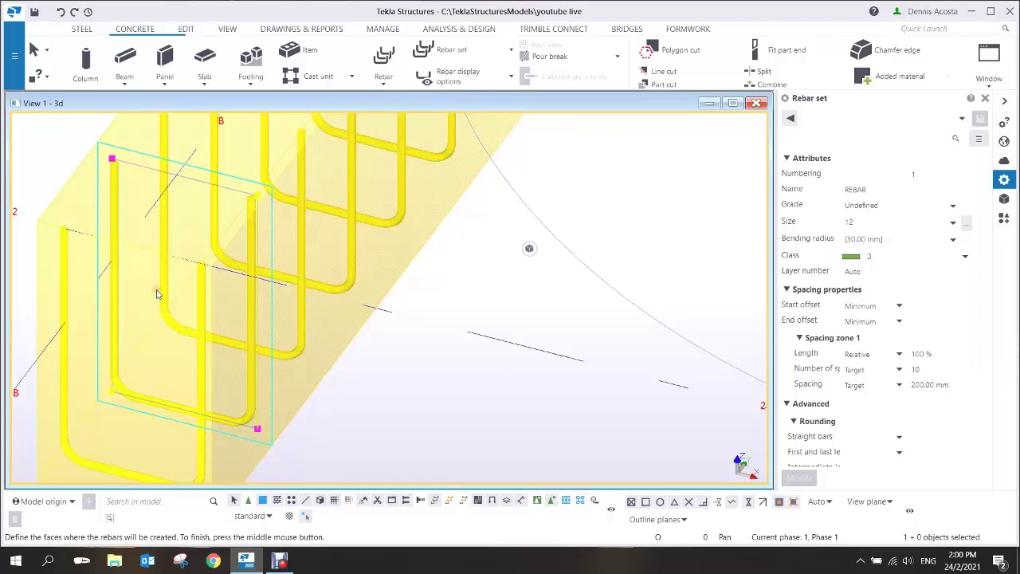
middle_click(157, 293)
scroll(157, 293, down, 2)
ctrl+middle_drag(268, 292, 269, 308)
right_click(364, 257)
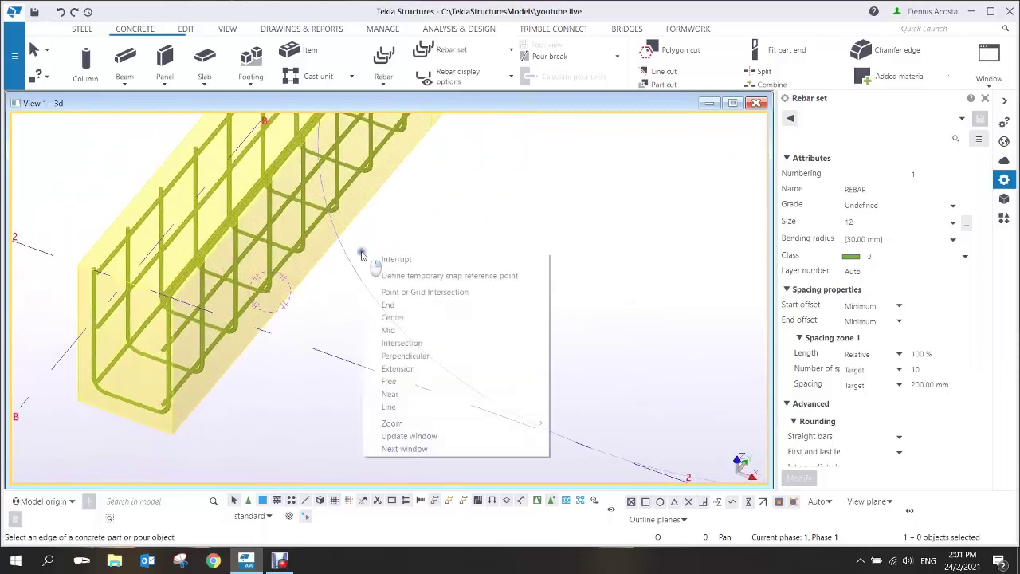
click(380, 269)
ctrl+middle_drag(380, 269, 495, 324)
scroll(407, 315, down, 5)
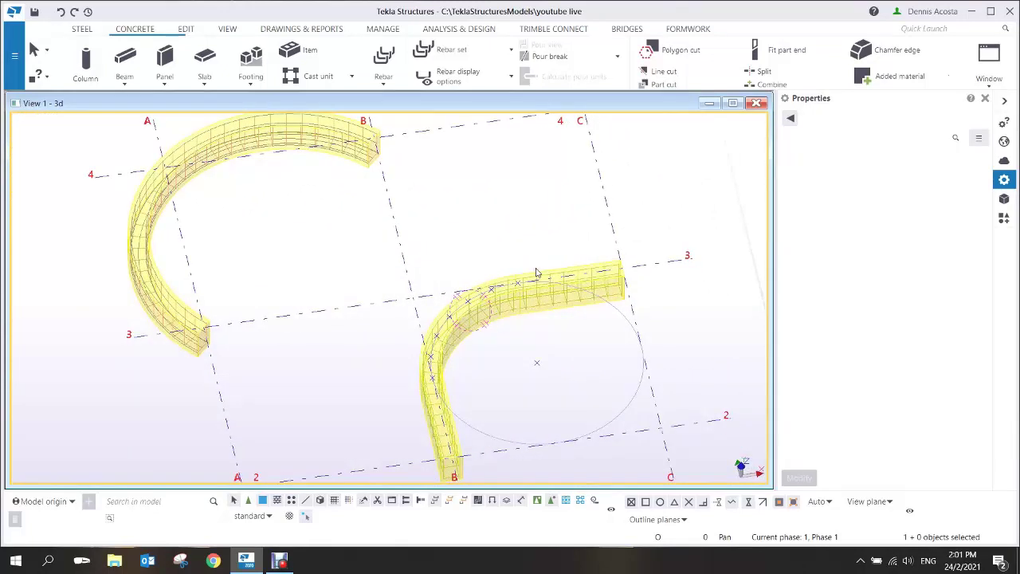